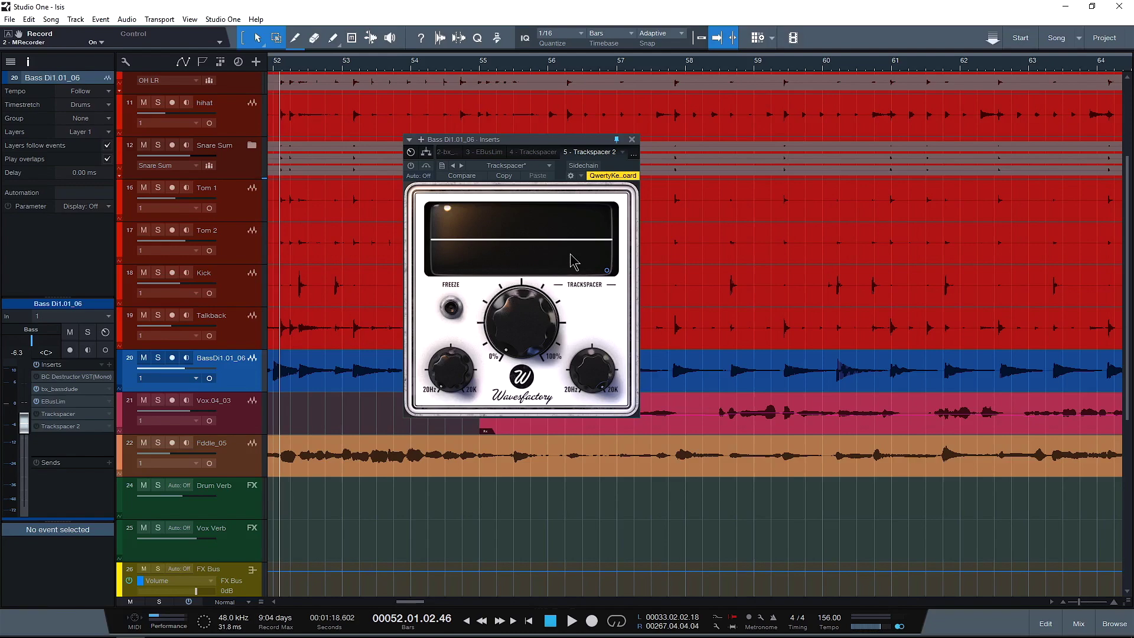
Turn the ratio of Trackspacer 2 on the bass track to 100%.
left_click_drag(535, 324, 537, 358)
mouse_move(466, 339)
mouse_move(595, 371)
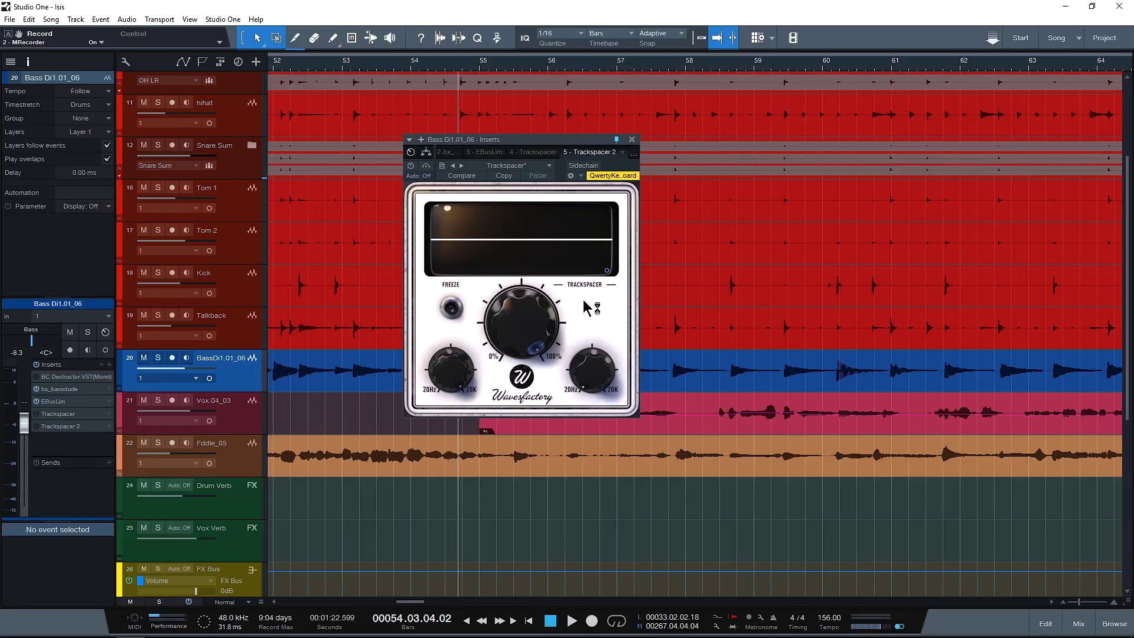
Show the advanced settings of Trackspacer 2, set its pan to 45% left and select L/R mode.
left_click(607, 270)
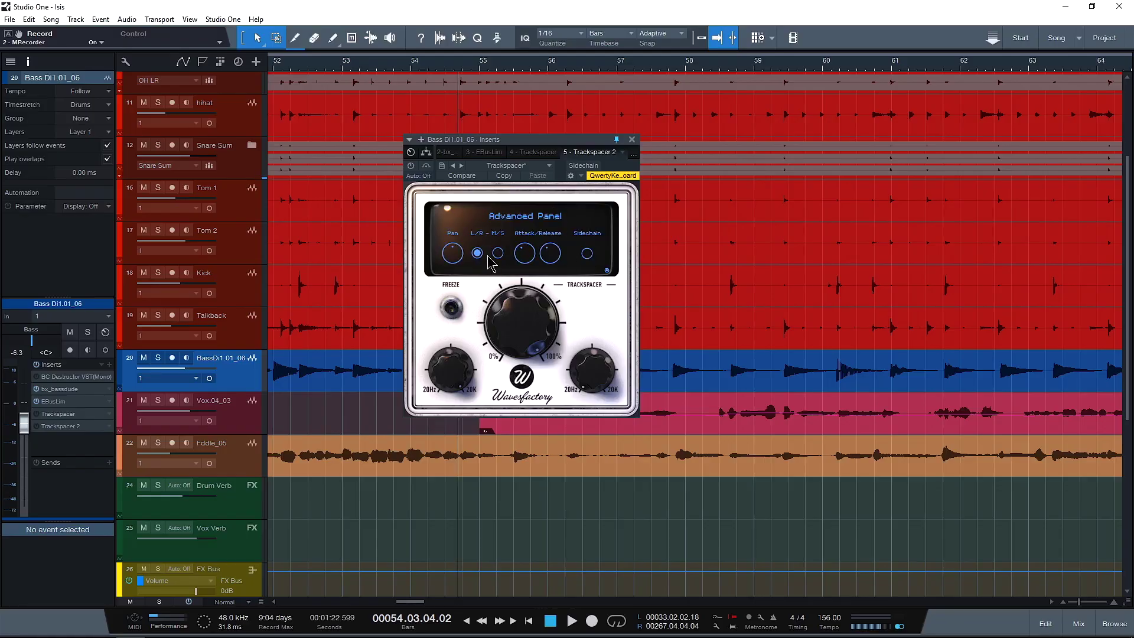
mouse_move(455, 259)
left_mouse_down()
mouse_move(473, 360)
mouse_move(470, 192)
mouse_move(463, 278)
left_mouse_up()
left_click_drag(472, 324, 450, 282)
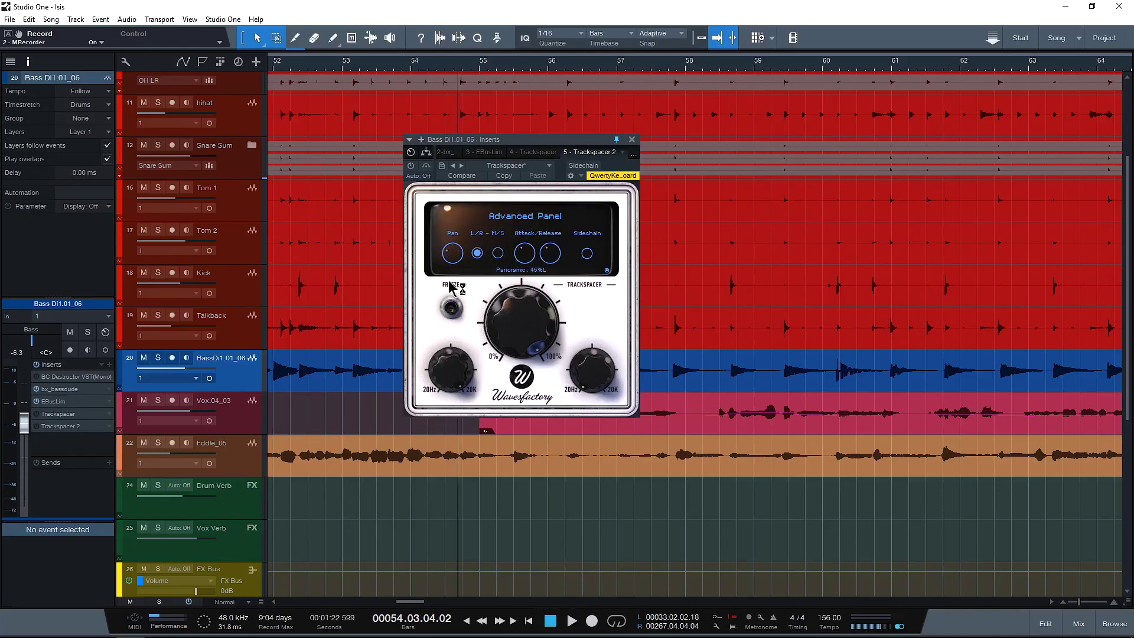
left_click(477, 253)
Raise the release of Trackspacer 2 to 700 ms and toggle its sidechain listening option.
mouse_move(552, 260)
left_click_drag(553, 289, 569, 110)
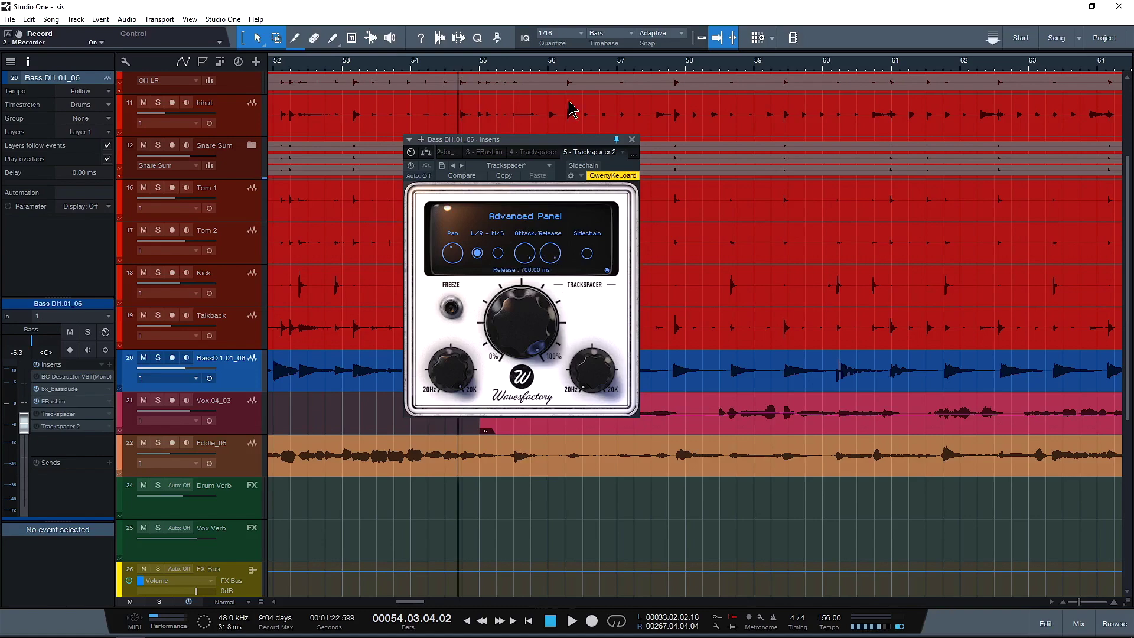
left_click(587, 255)
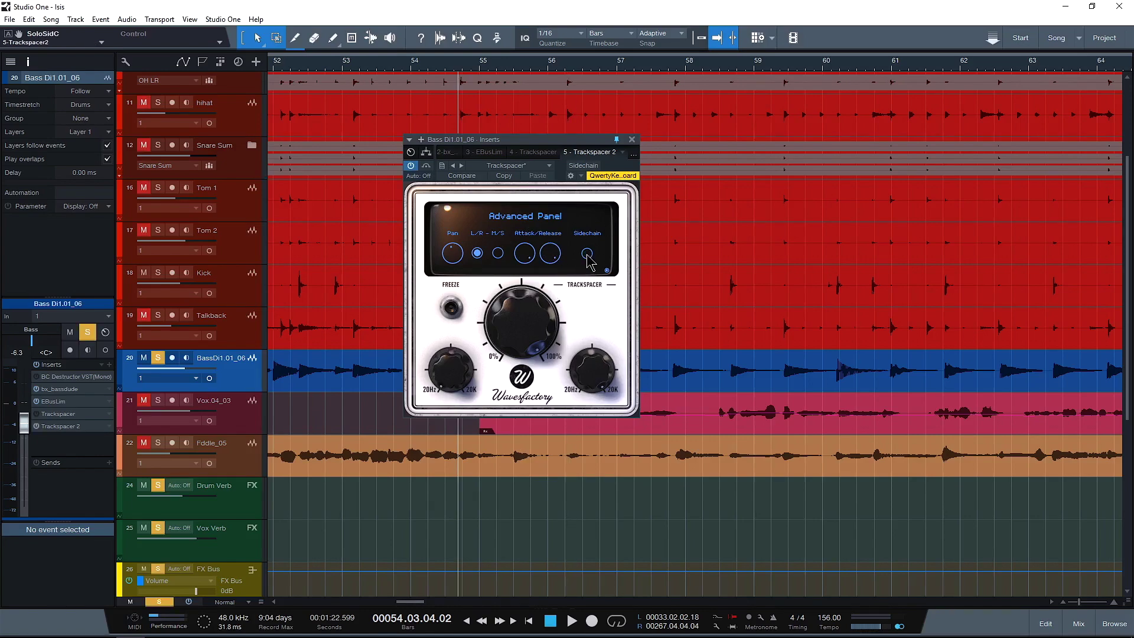
Remove Trackspacer 2 from the bass track's inserts and move the remaining Trackspacer window clear of the bass and vocal clips.
left_click(623, 155)
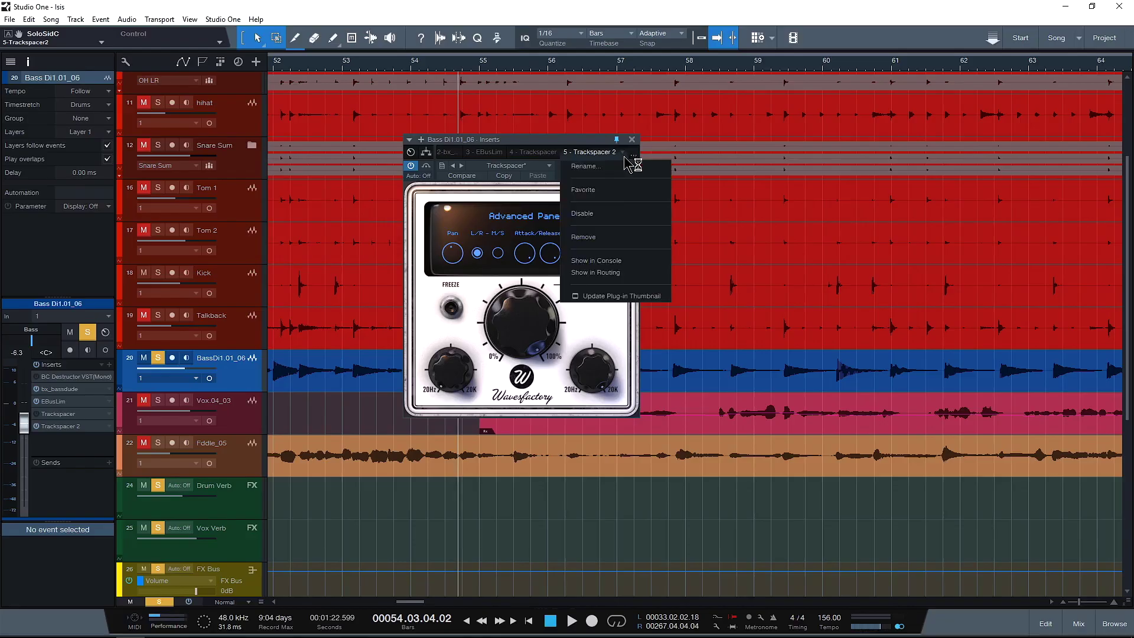
left_click(610, 237)
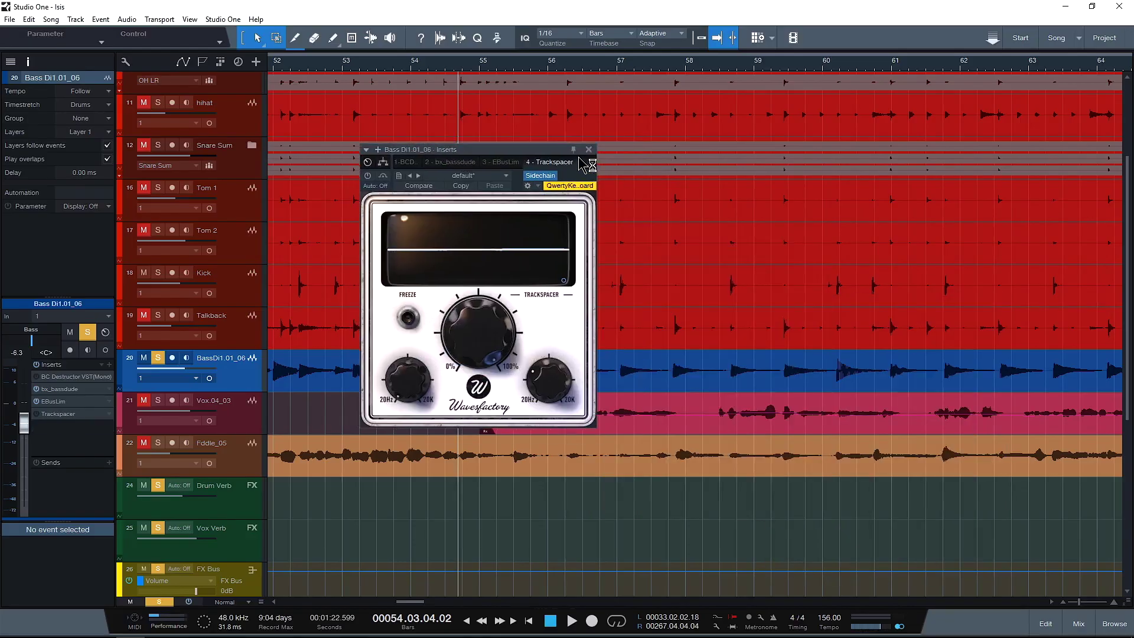
left_click_drag(533, 150, 706, 234)
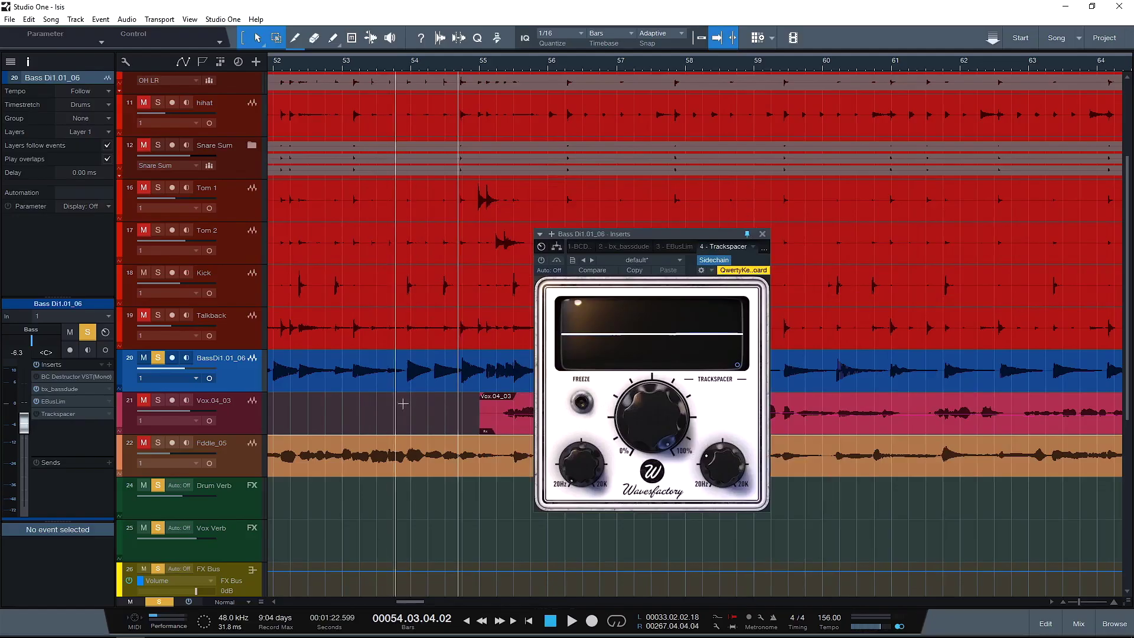
Place the playback position early in bar 52, solo the kick along with the bass, and audition both.
left_click(292, 404)
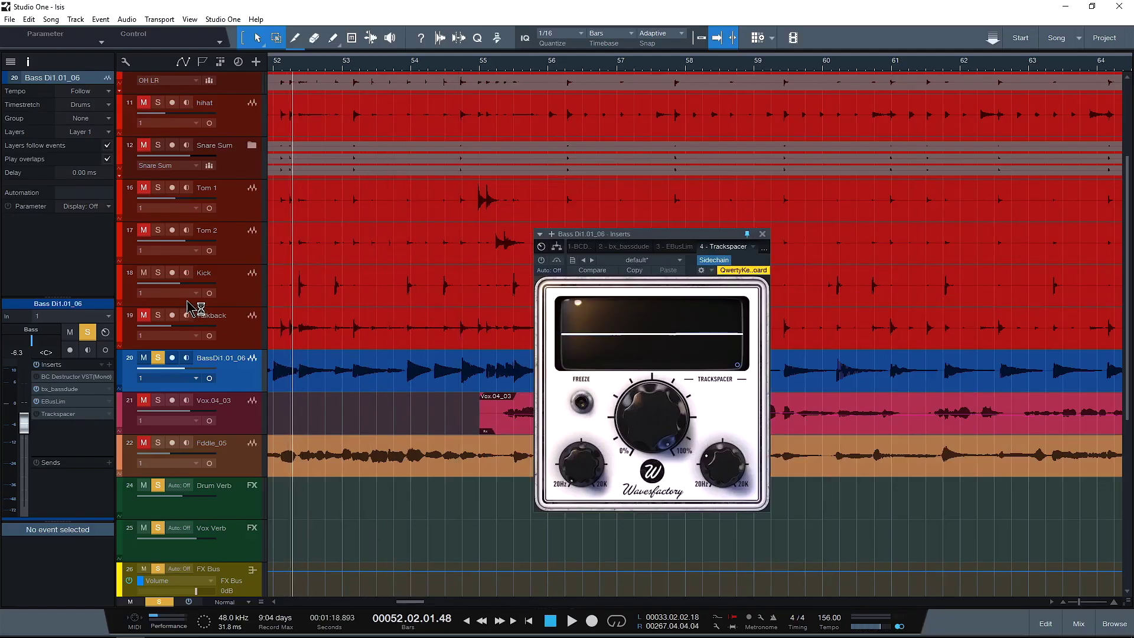
left_click(157, 273)
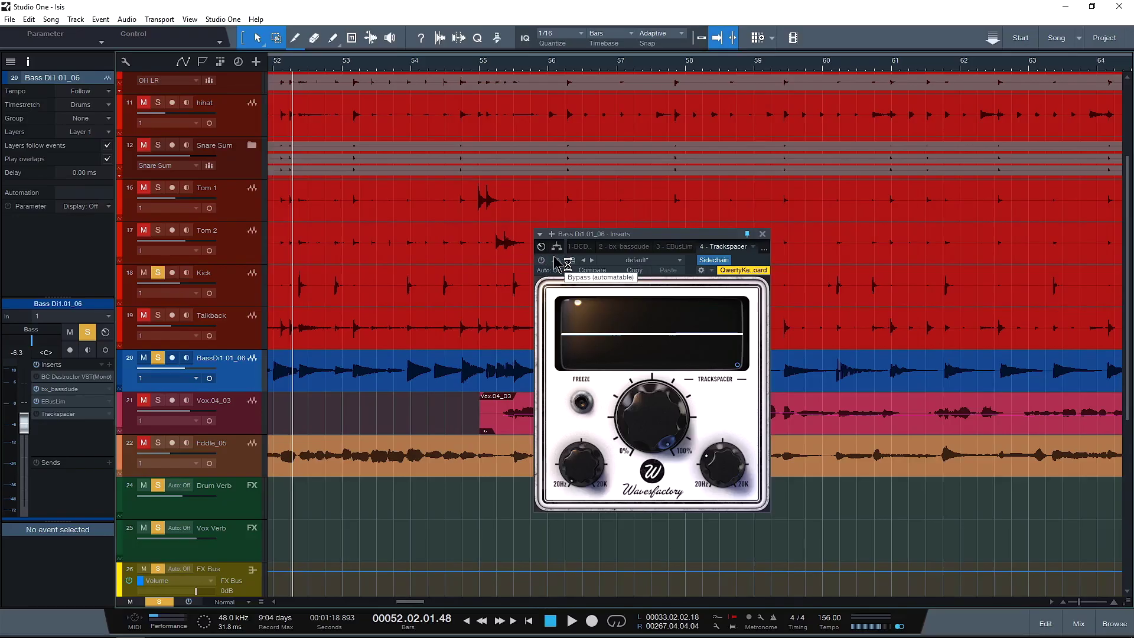
key("space")
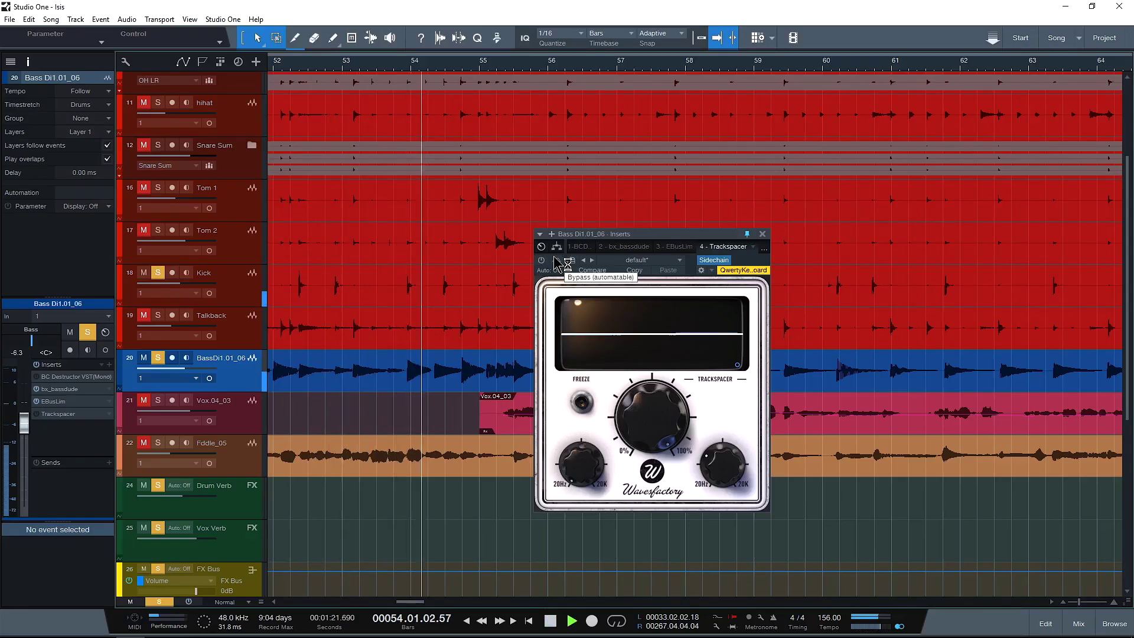
key("space")
Take the bass out of solo and audition the kick alone.
left_click(158, 357)
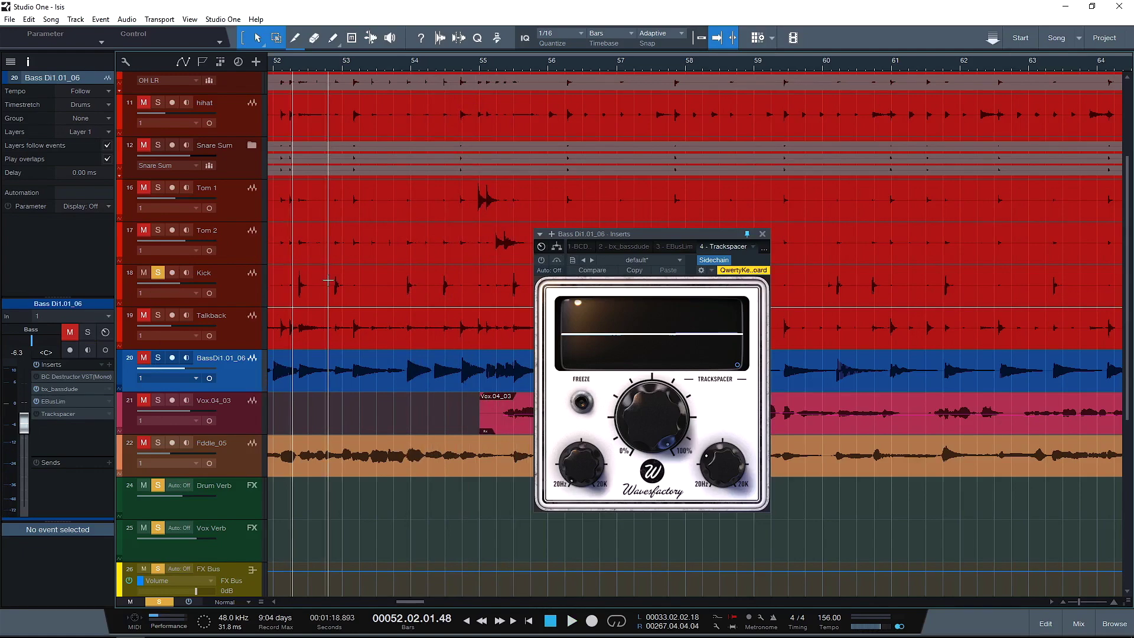
key("space")
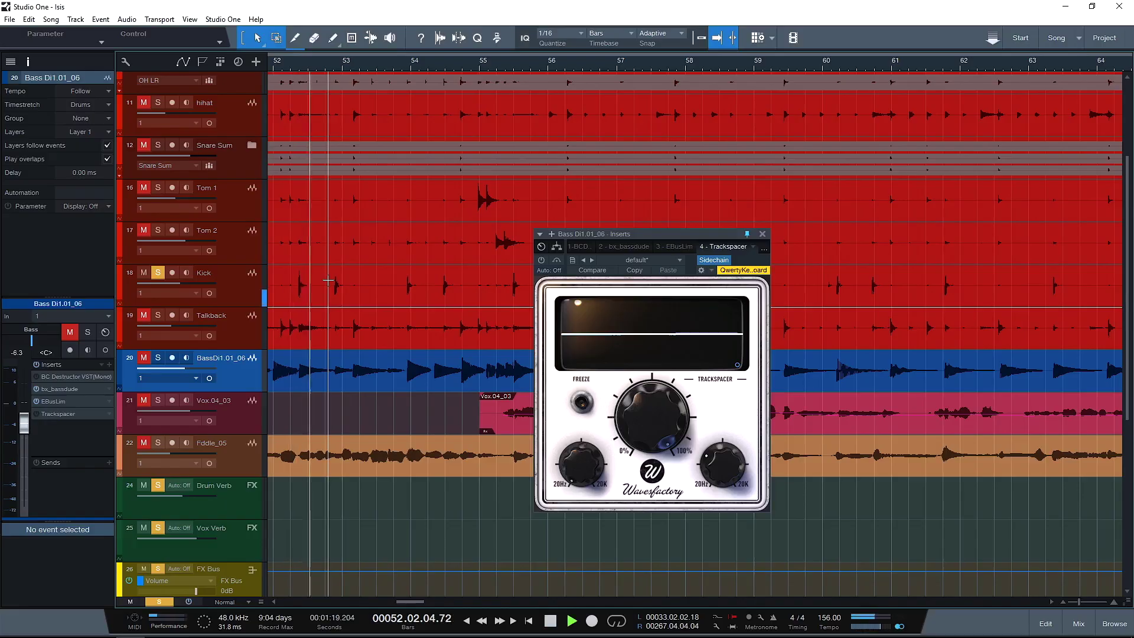
key("space")
Clear the kick solo and play the full mix twice from bar 52.
left_click(158, 273)
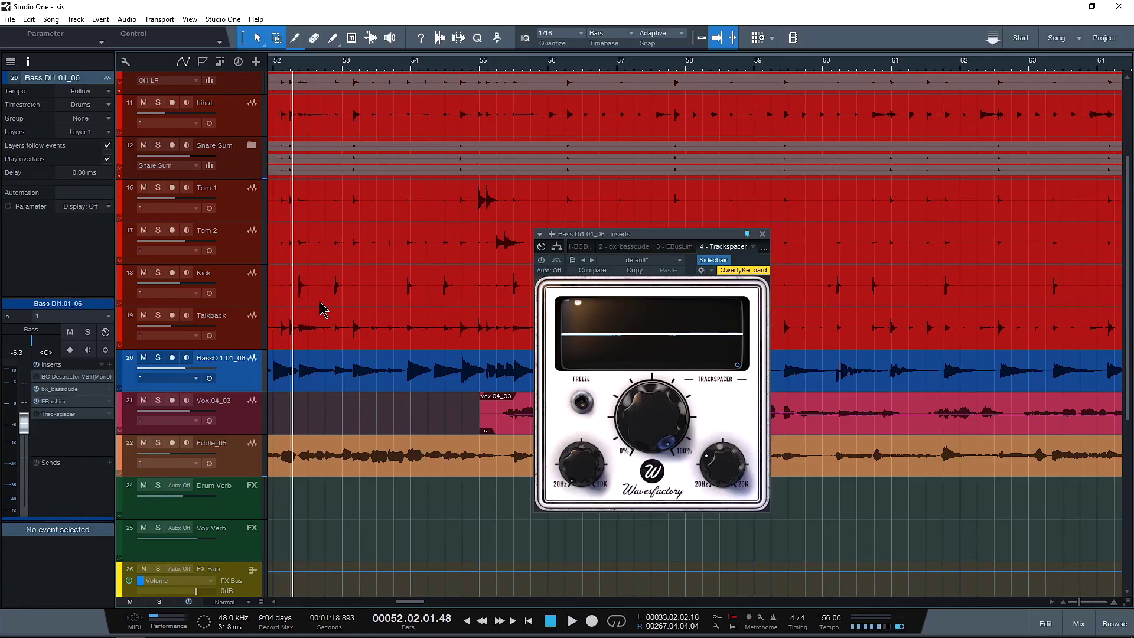
key("space")
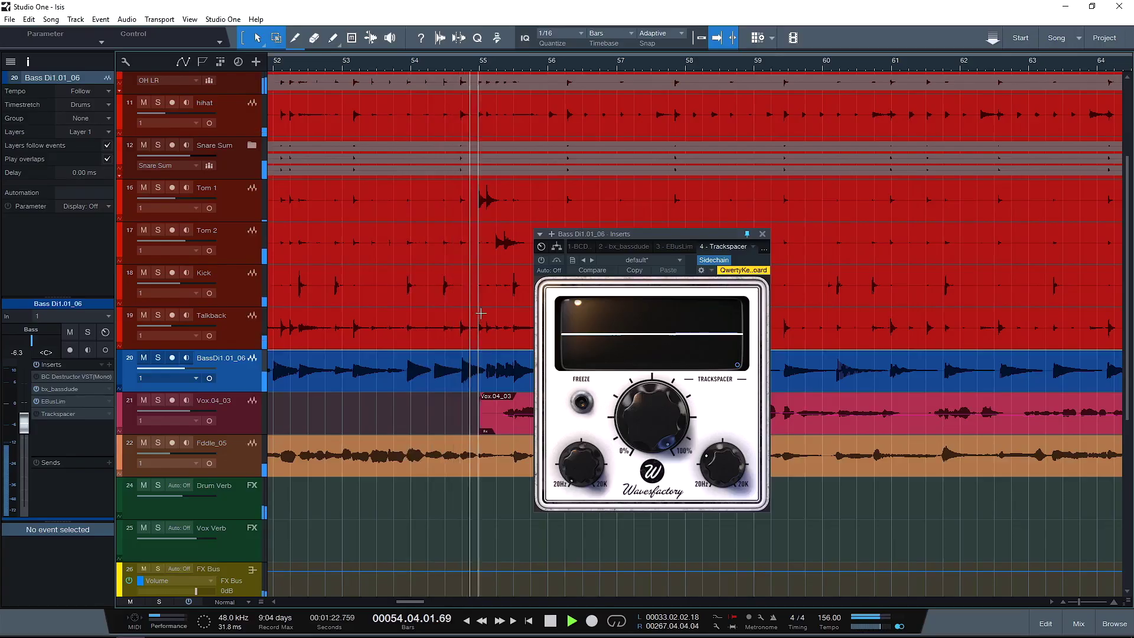
key("space")
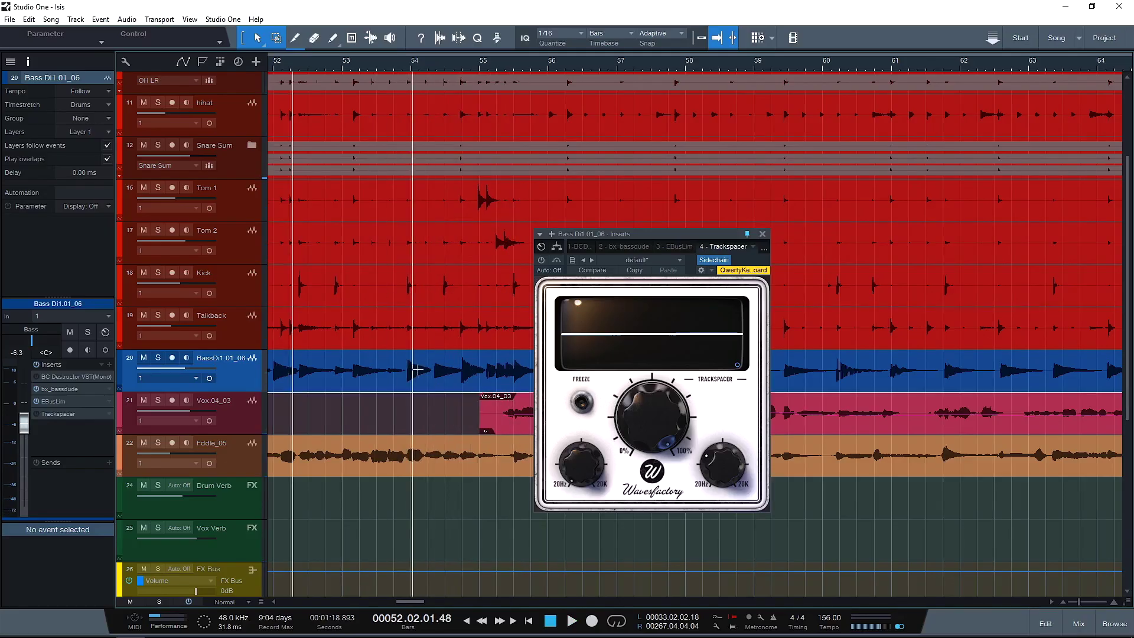
key("space")
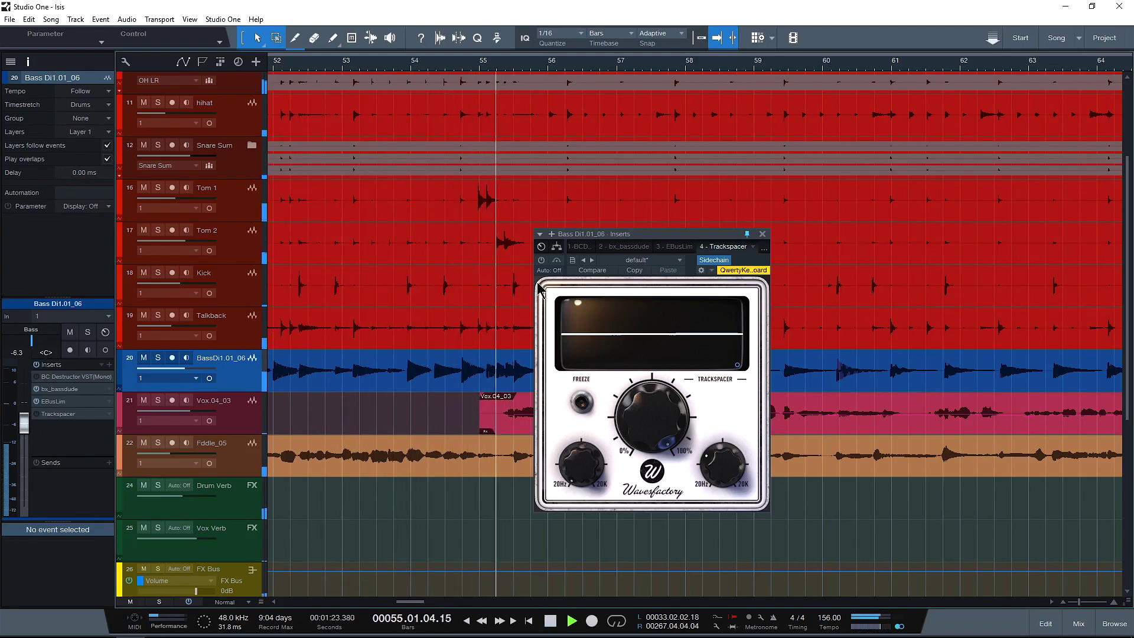
key("space")
Examine the layout of the whole song, then return to a close view of the tracks around bar 52.
left_click_drag(592, 239, 653, 264)
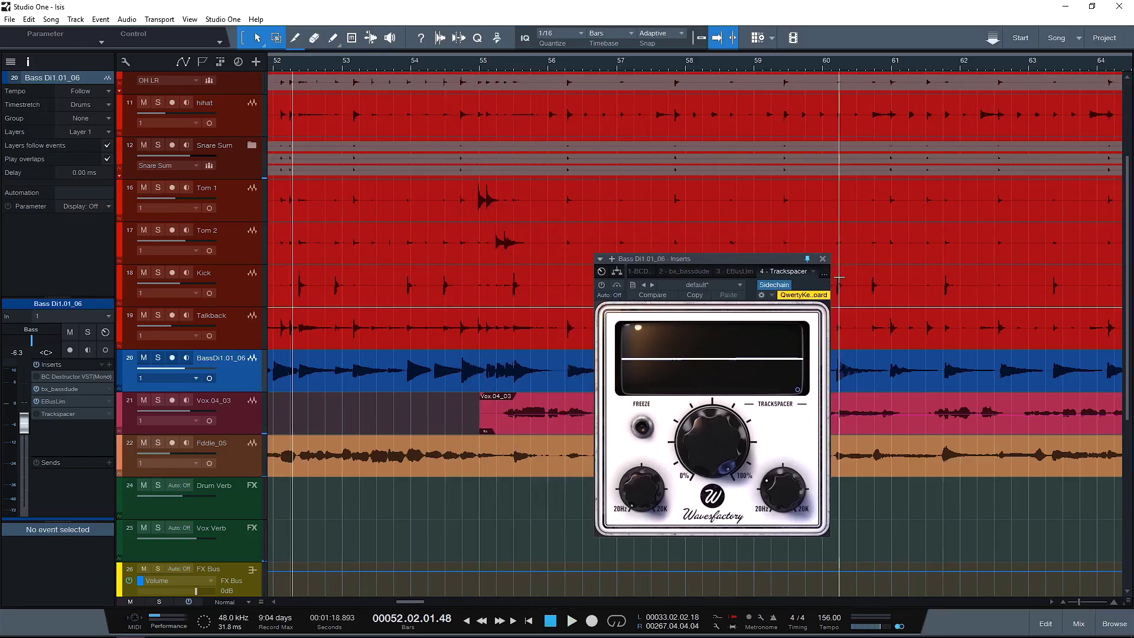
key("w")
key("w")
key("w")
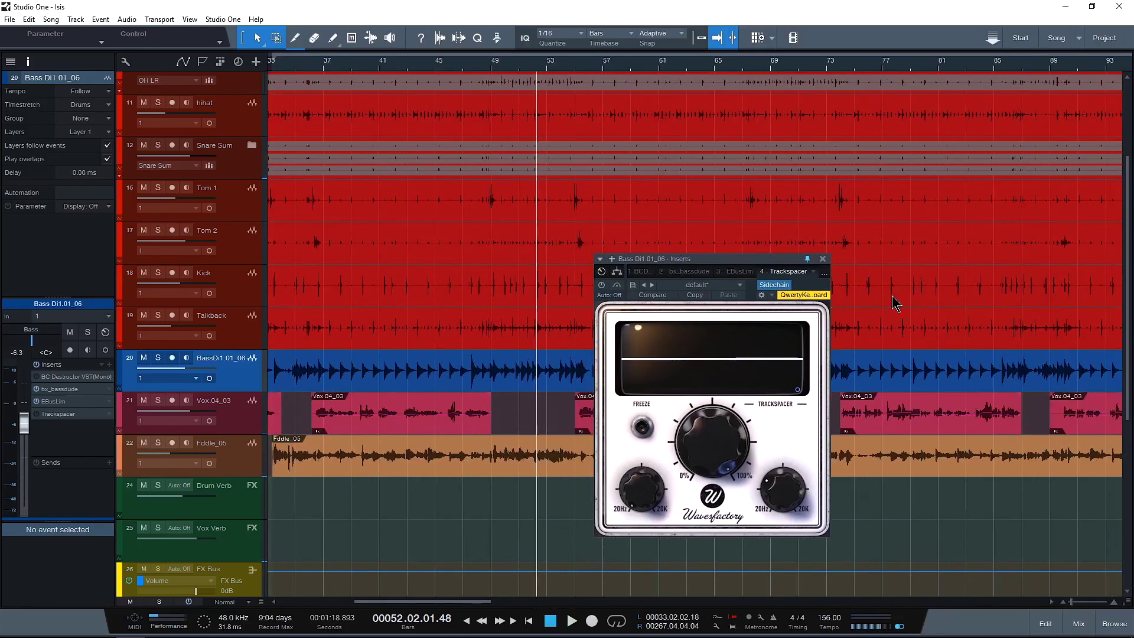
key("w")
key("w")
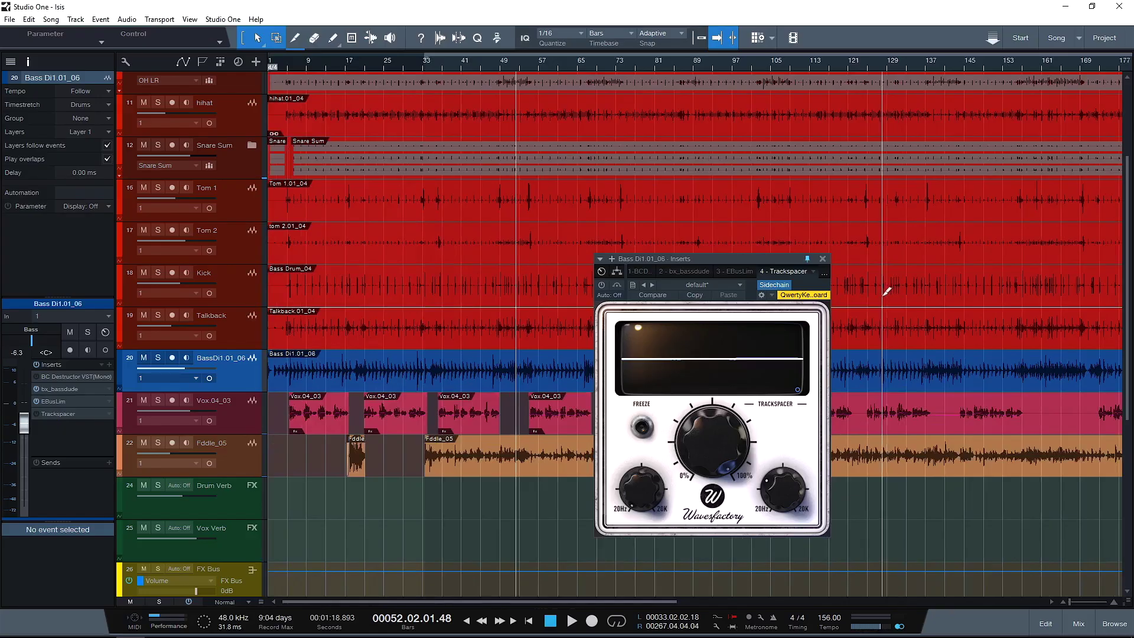
key("e")
key("e")
key("e")
key("e")
key("e")
key("e")
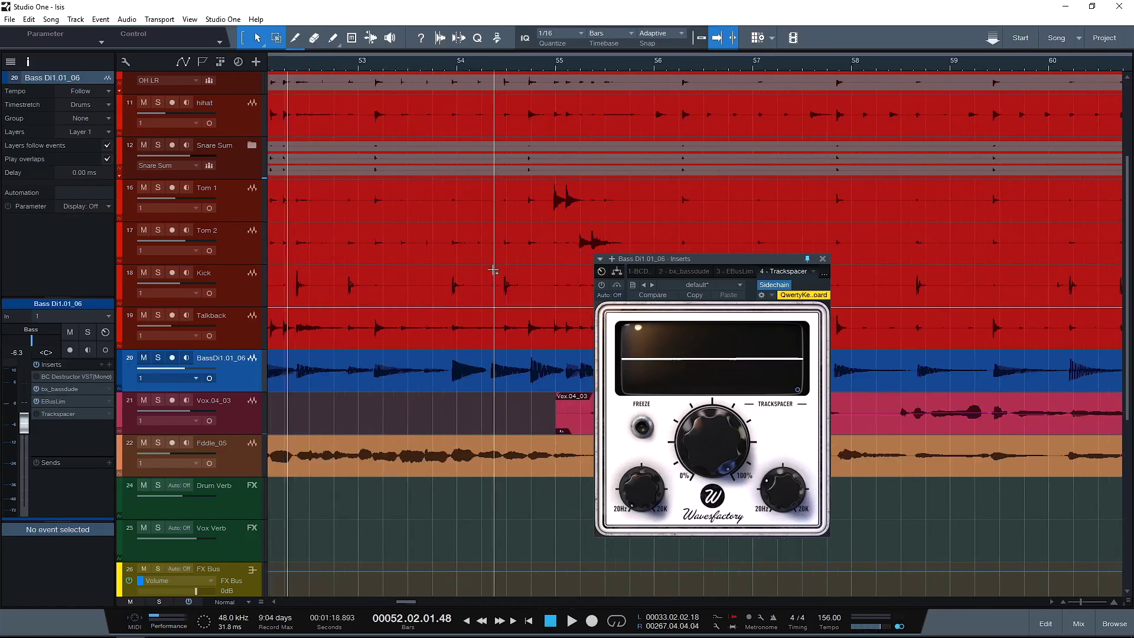
scroll(487, 282, "left", 2)
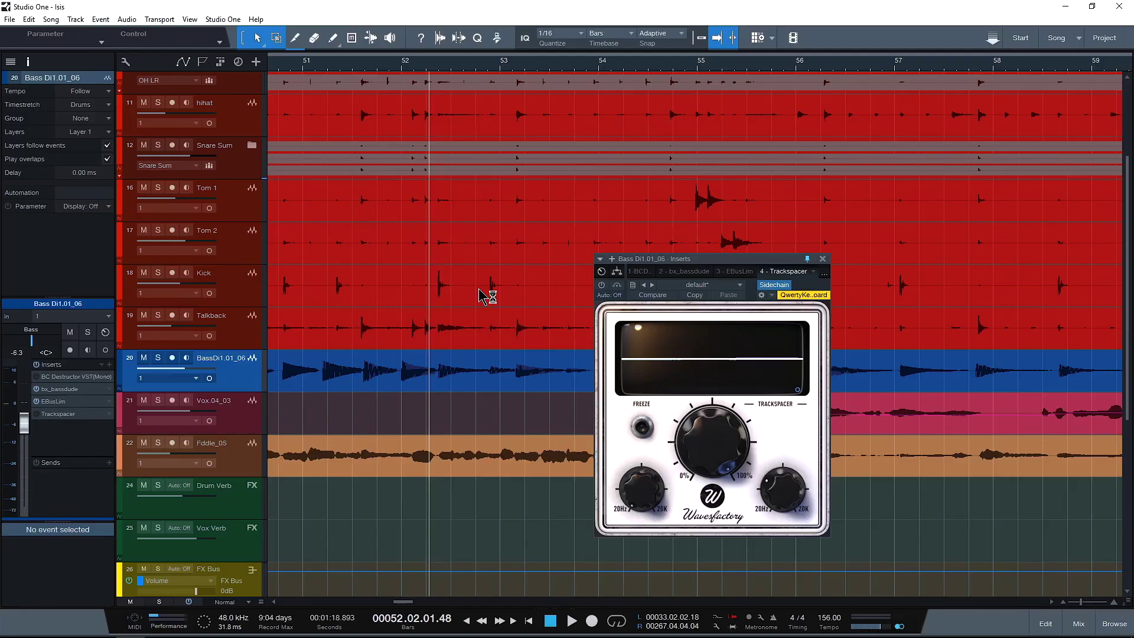
Enable Trackspacer on the bass channel in the console, solo the bass, and return to the arrangement.
key("F3")
left_click_drag(676, 264, 408, 312)
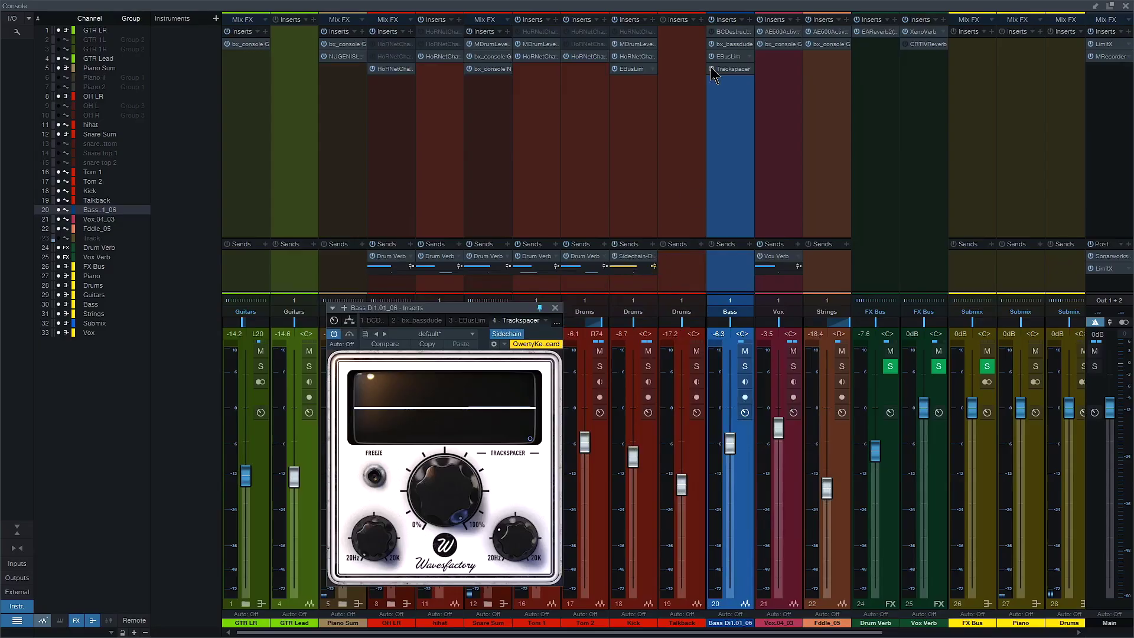
left_click(744, 366)
key("F3")
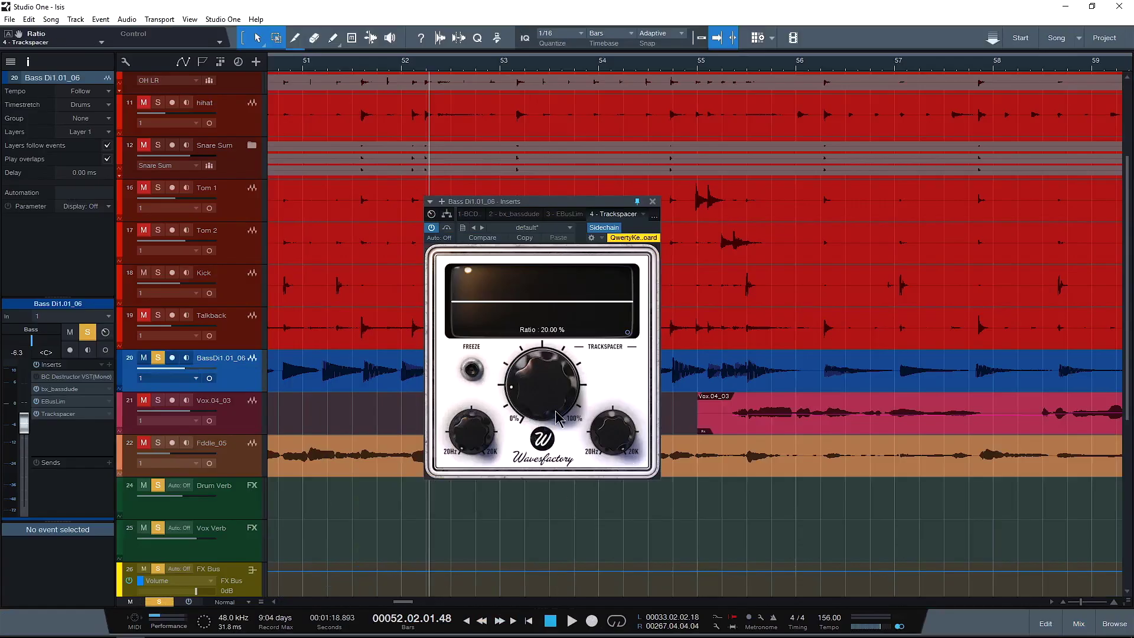
Engage sidechain listening in Trackspacer's advanced settings and audition the incoming signal on its spectrum display.
left_click(628, 332)
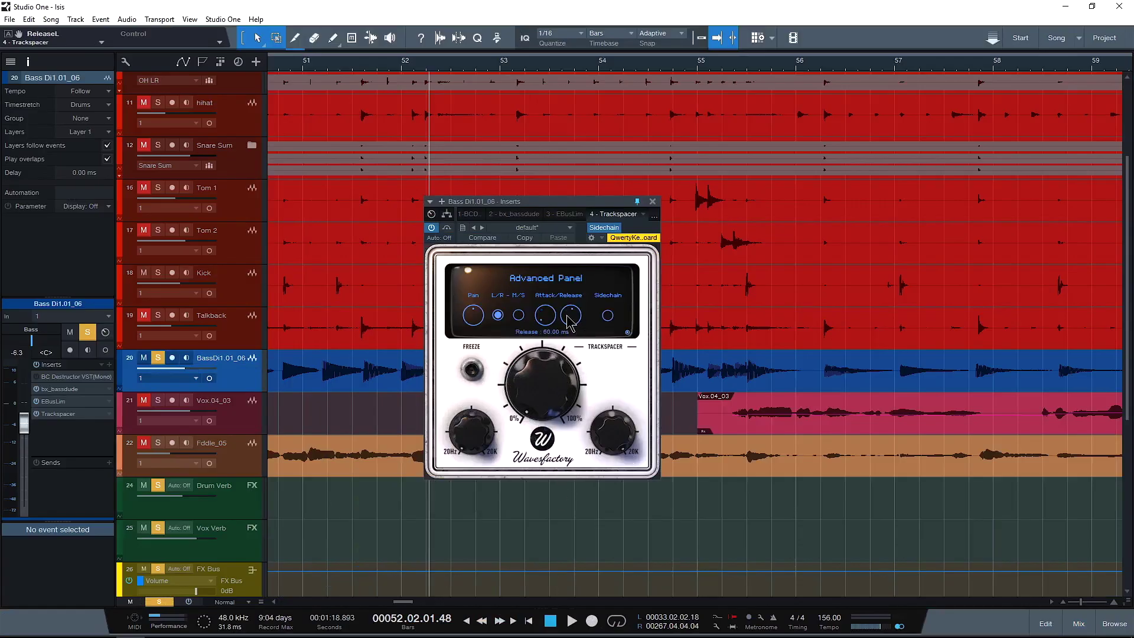
left_click(608, 316)
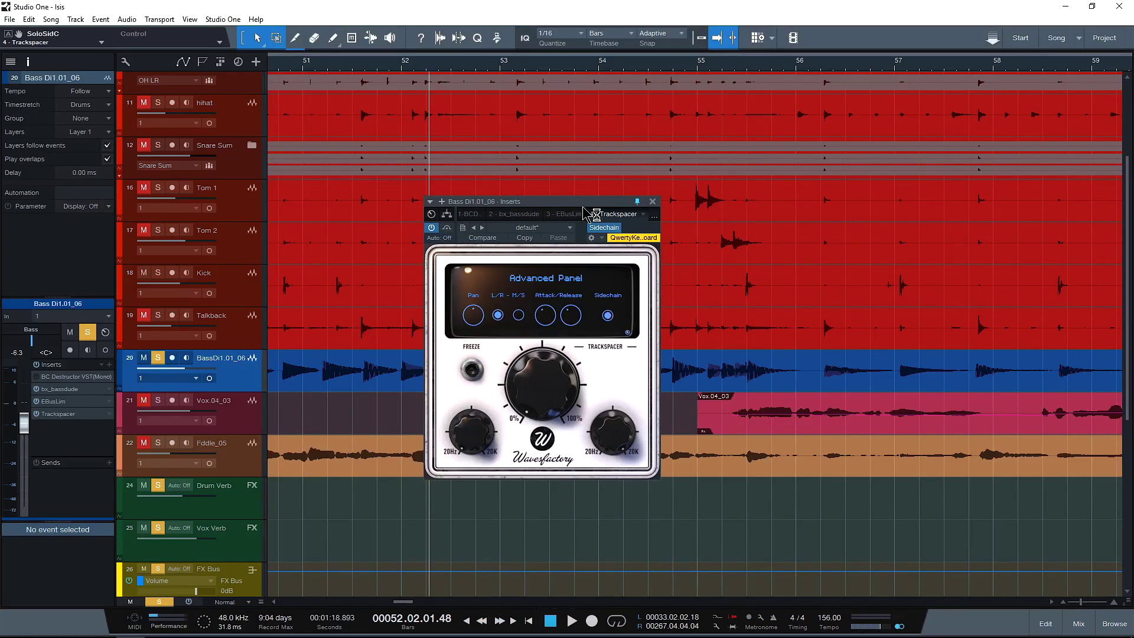
key("space")
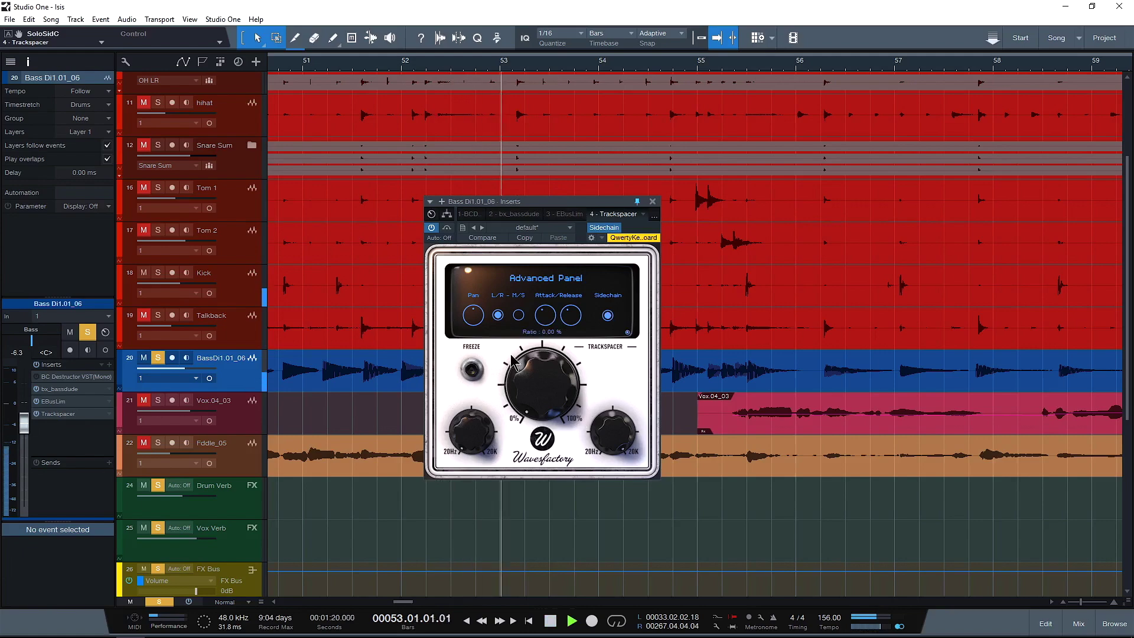
left_click(627, 333)
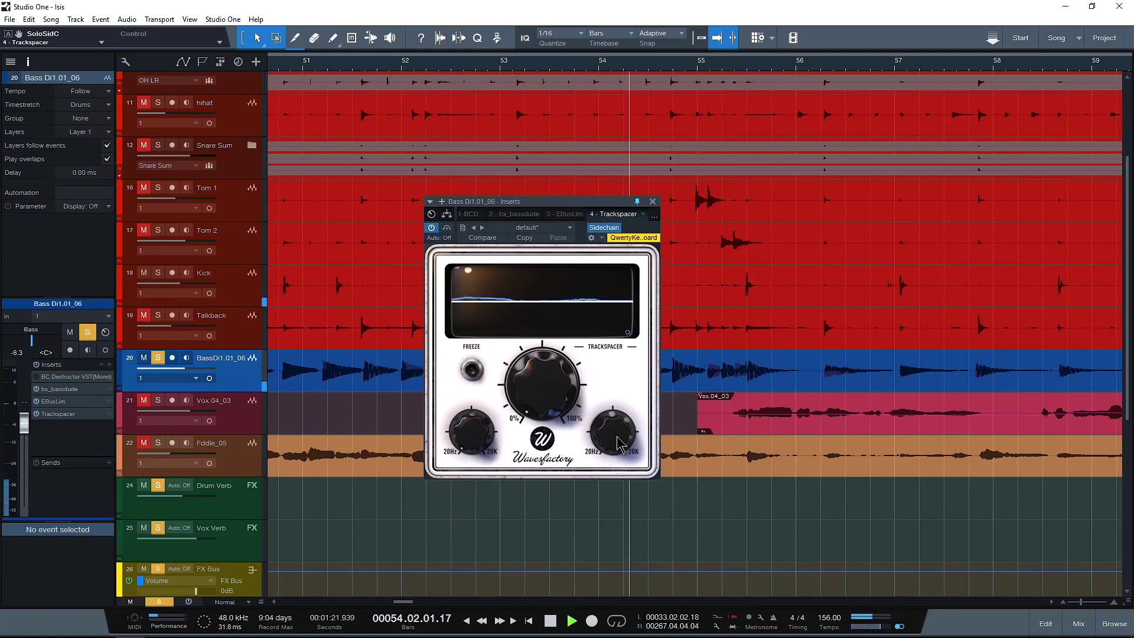
key("space")
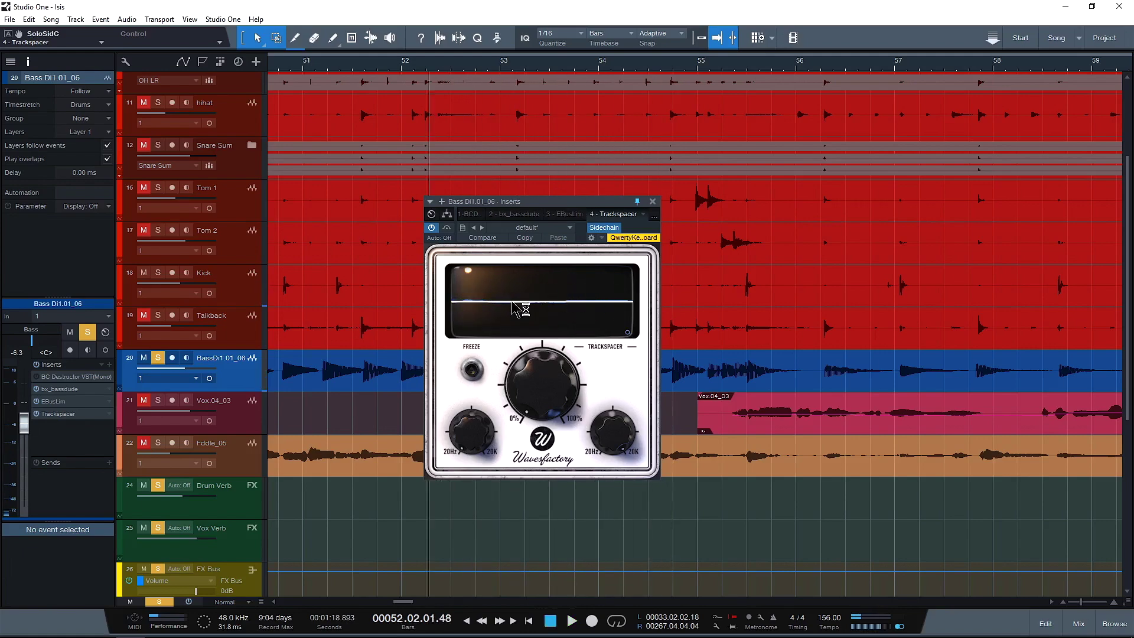
Set the Trackspacer ratio to 100% and audition the soloed bass.
mouse_move(549, 408)
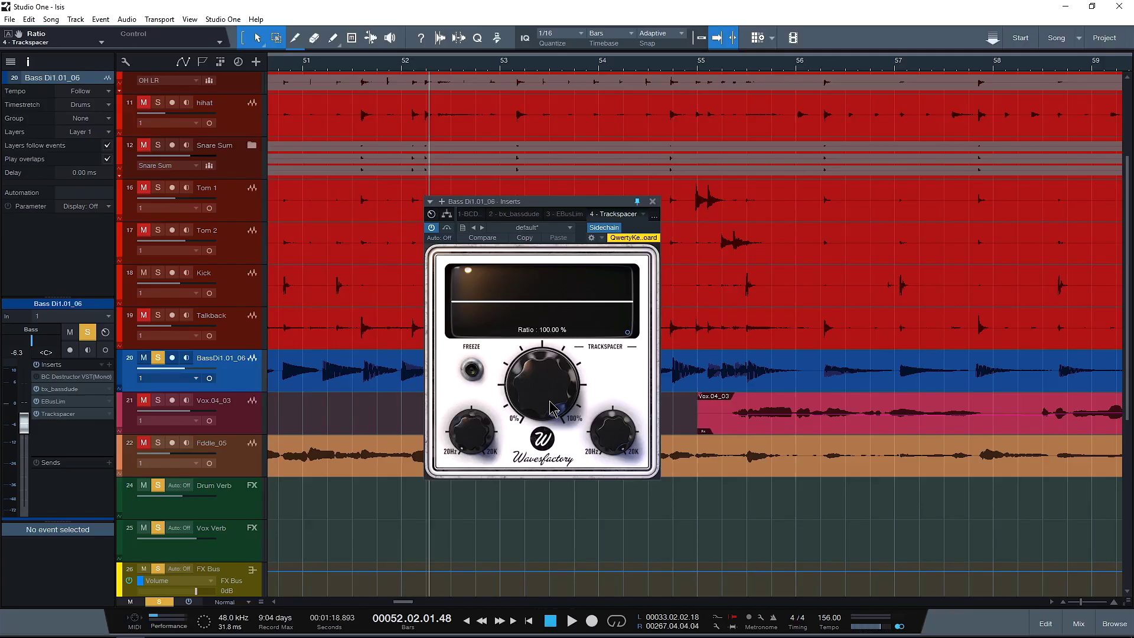
key("space")
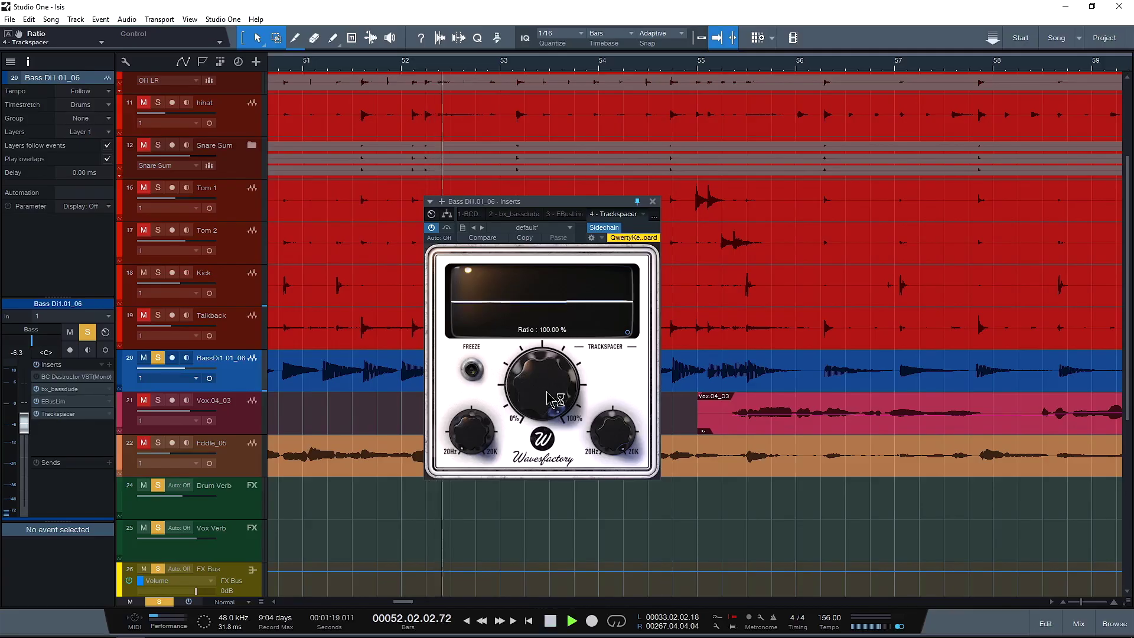
key("space")
Lower Trackspacer's low-pass filter cutoff and audition the bass with the new setting.
mouse_move(621, 436)
mouse_move(618, 431)
left_mouse_down()
mouse_move(614, 462)
mouse_move(612, 428)
left_mouse_up()
key("space")
key("space")
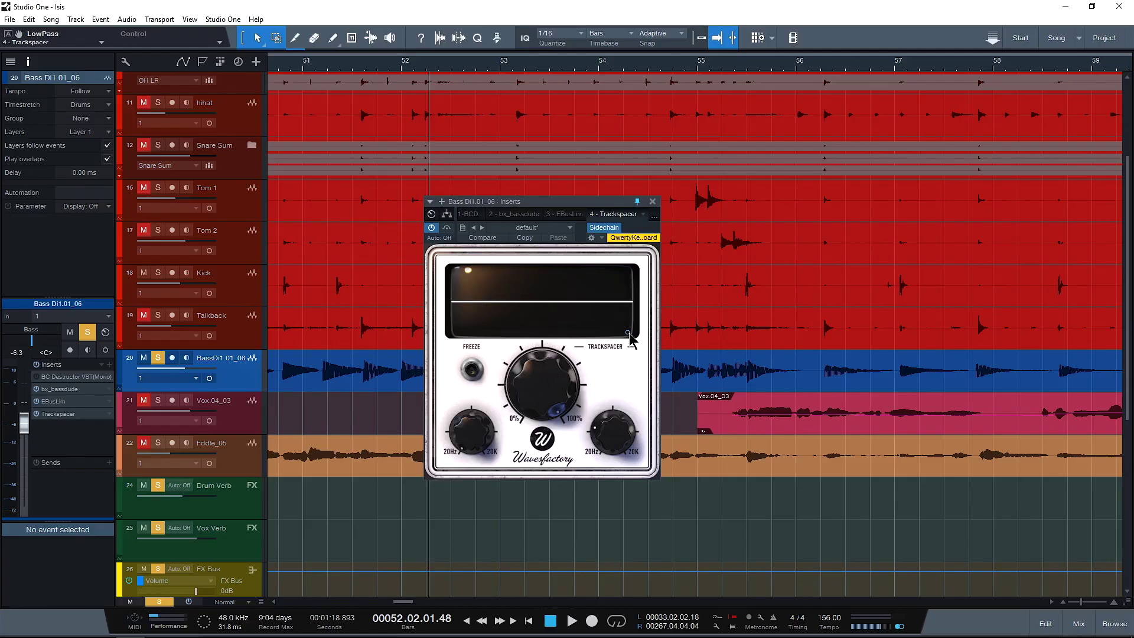
Compare the bass with Trackspacer active, bypassed and re-enabled while playing from bar 52.
key("space")
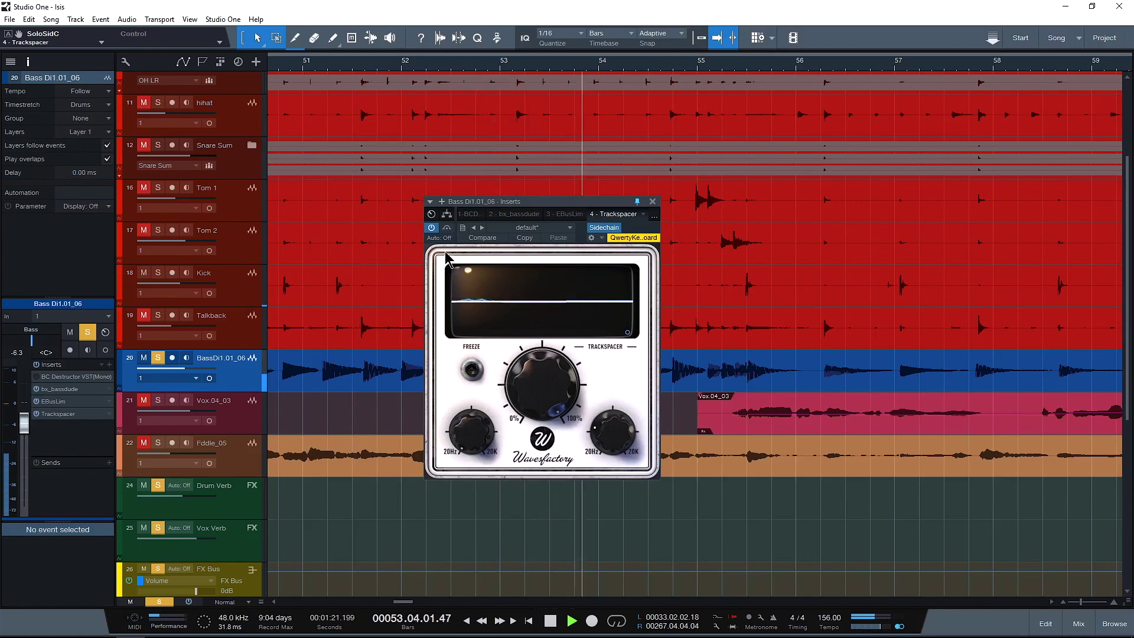
key("space")
left_click(432, 228)
key("space")
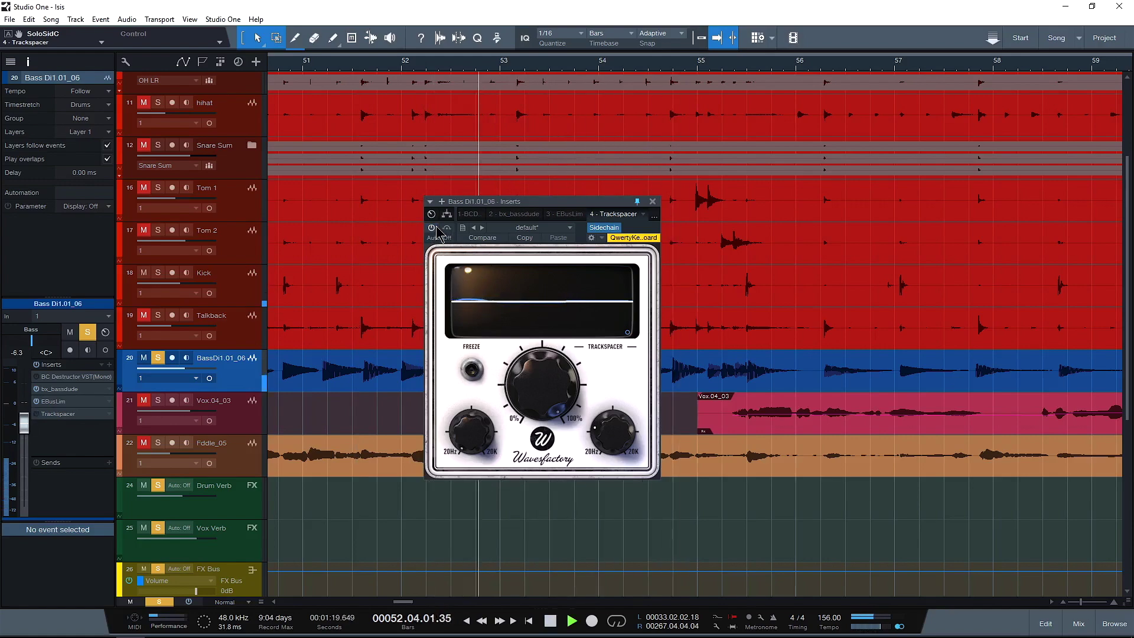
left_click(432, 228)
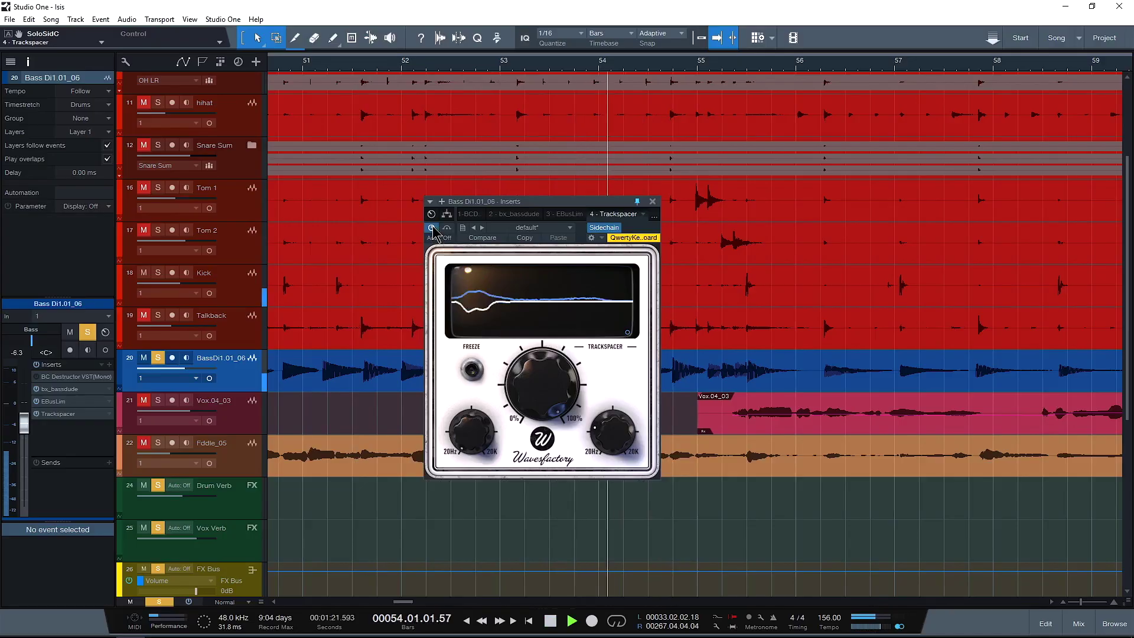
Adjust Trackspacer's attack, raise its release to about 320 ms and audition the soloed bass.
key("space")
left_click(627, 333)
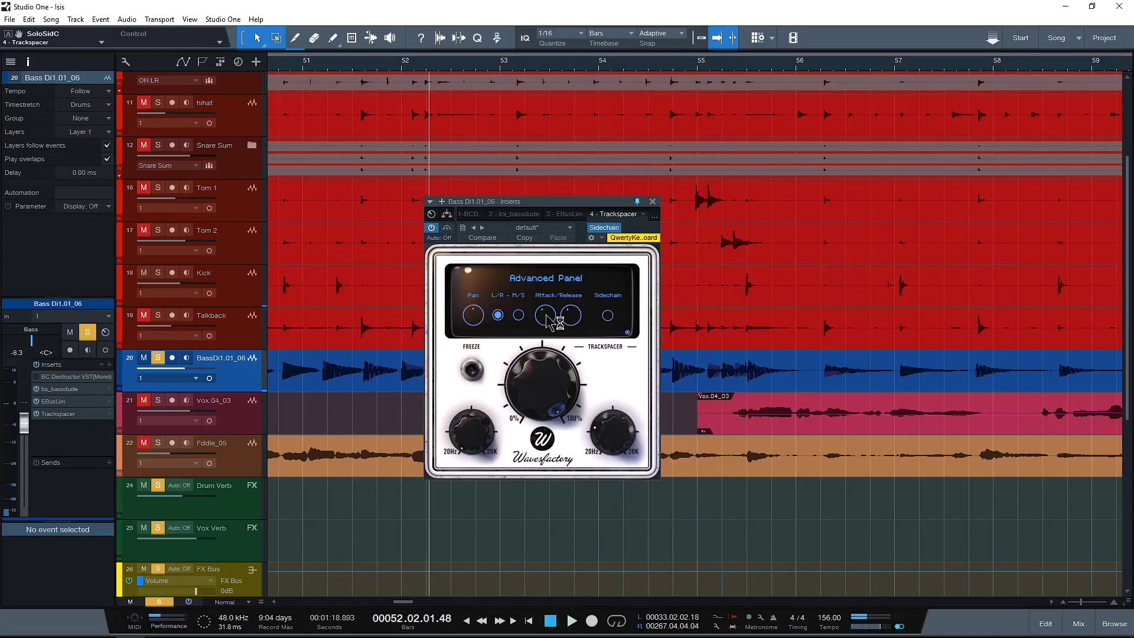
left_click_drag(543, 331, 547, 327)
left_click(571, 317)
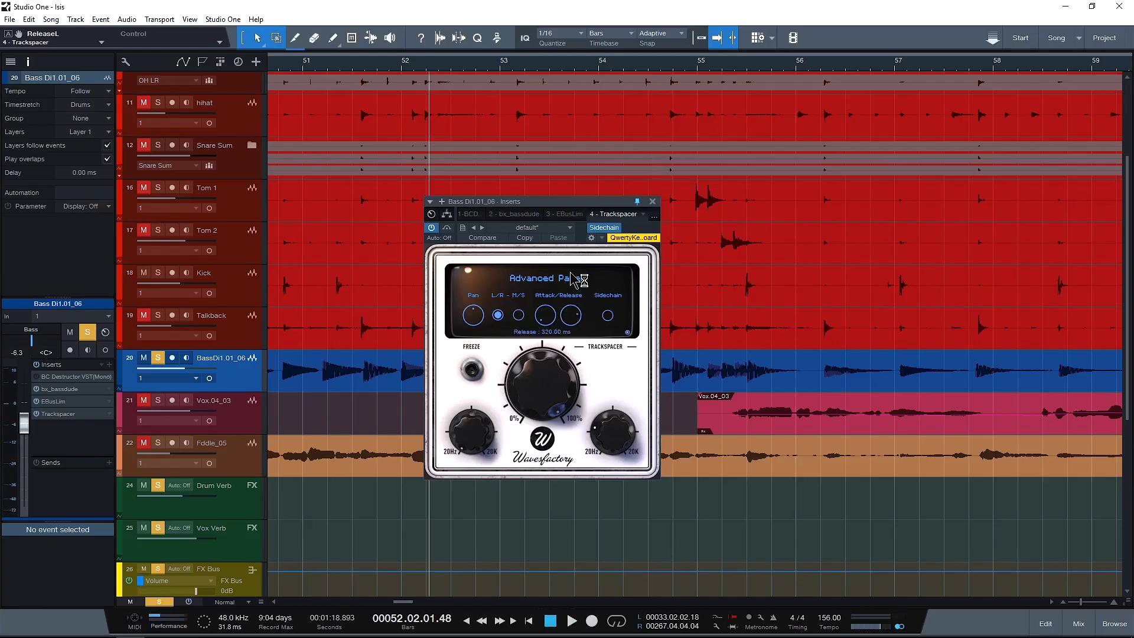
left_click(628, 337)
key("space")
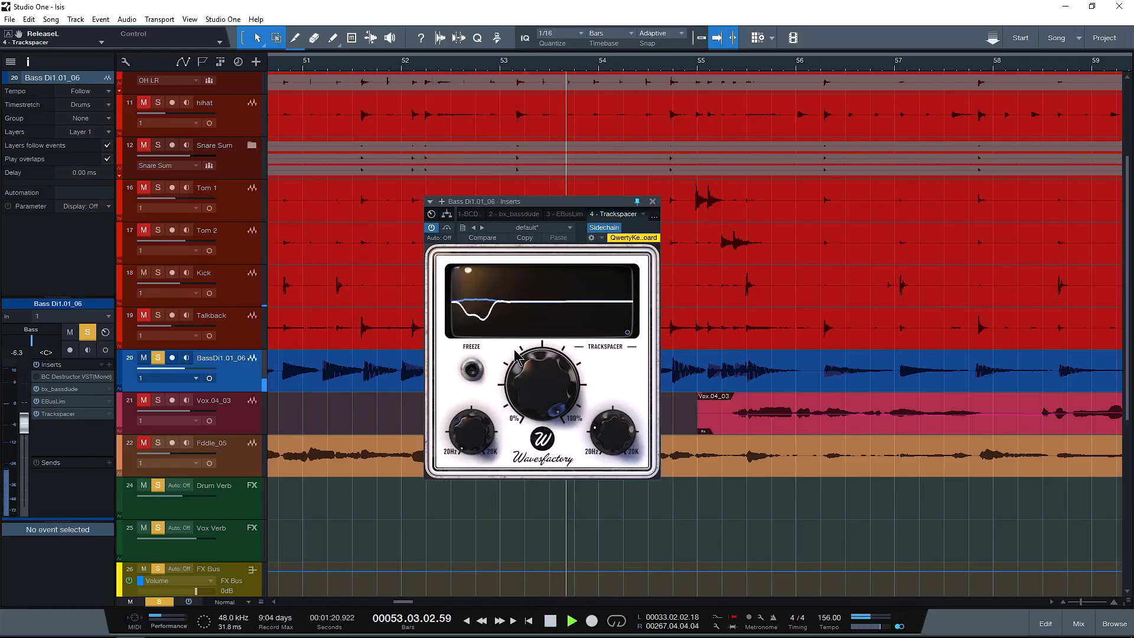
key("space")
Lower Trackspacer's release to 84 ms and audition the soloed bass from bar 52.
left_click(627, 333)
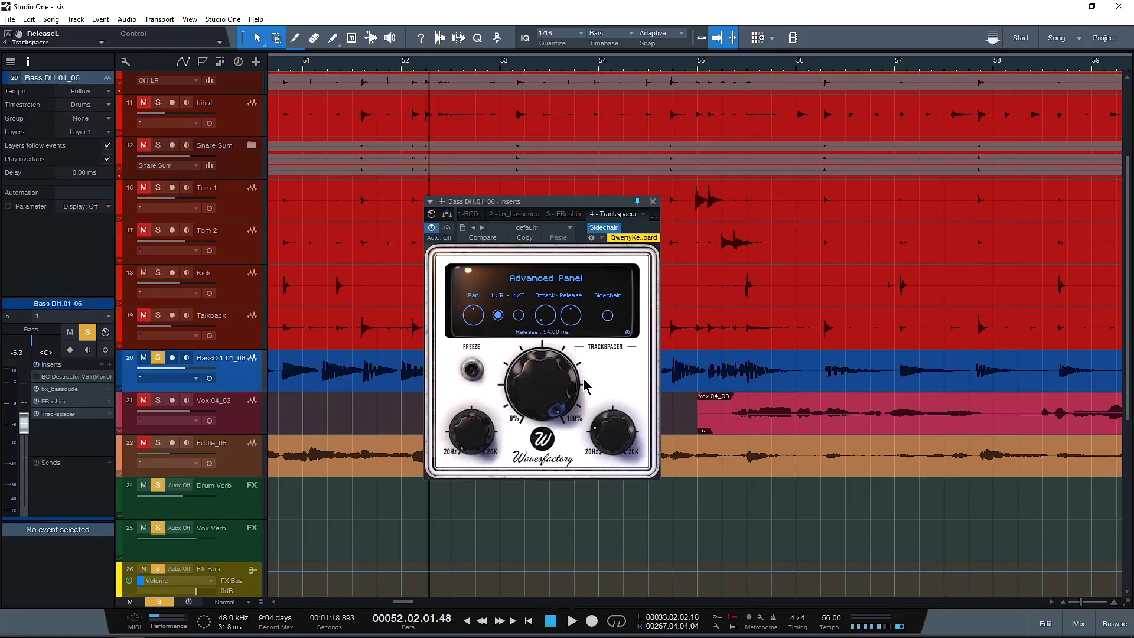
key("space")
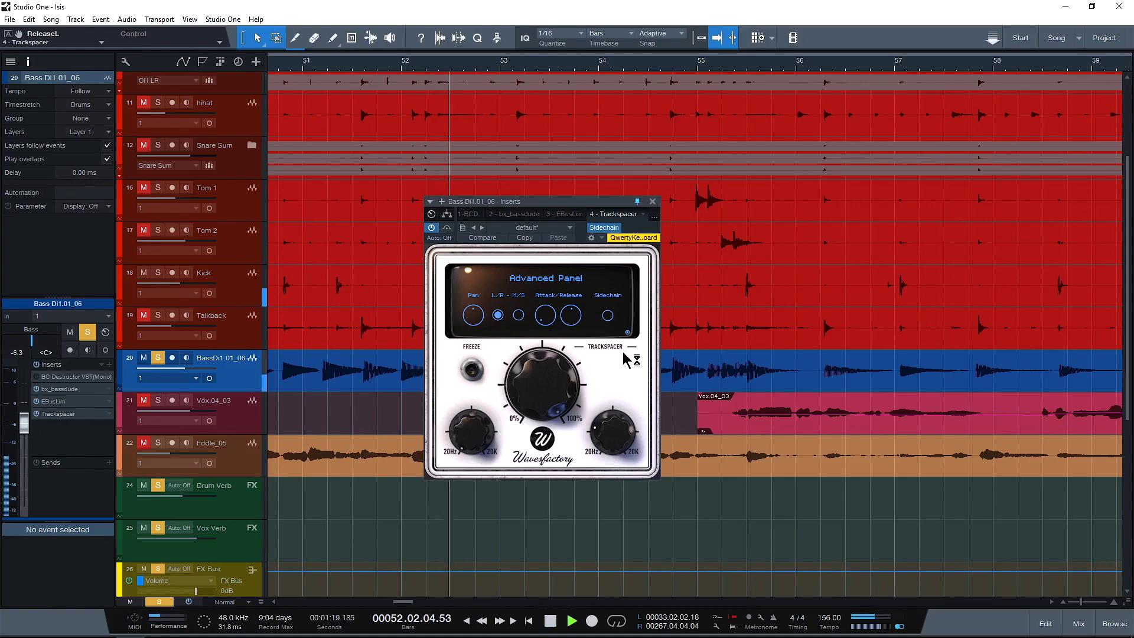
left_click(627, 333)
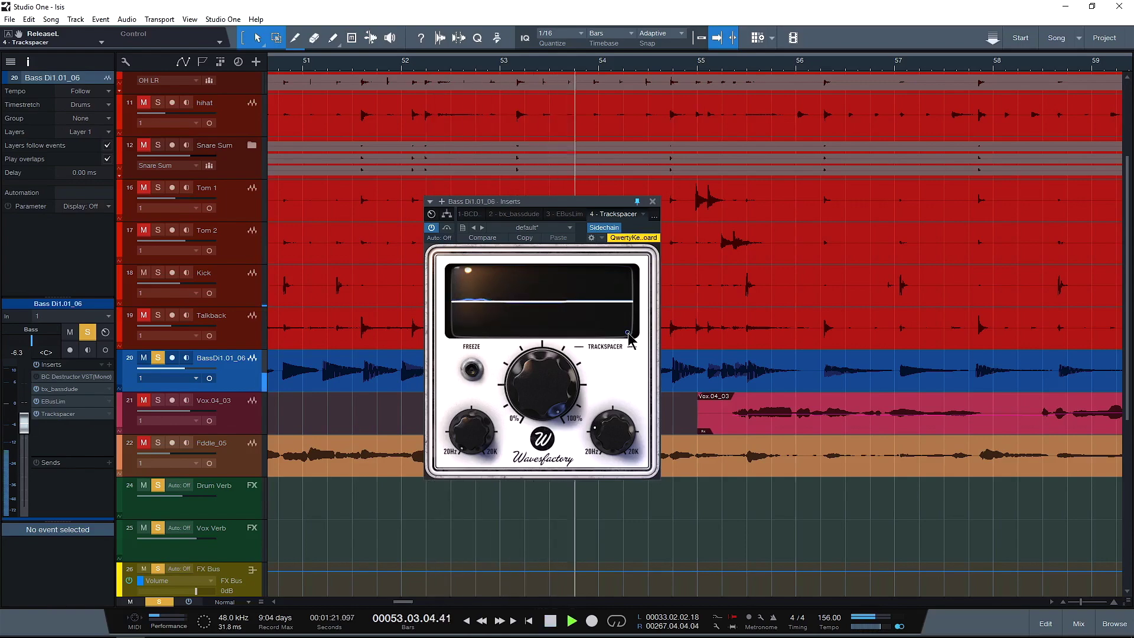
key("space")
Adjust Trackspacer's attack time and audition the soloed bass with the new setting.
left_click(628, 332)
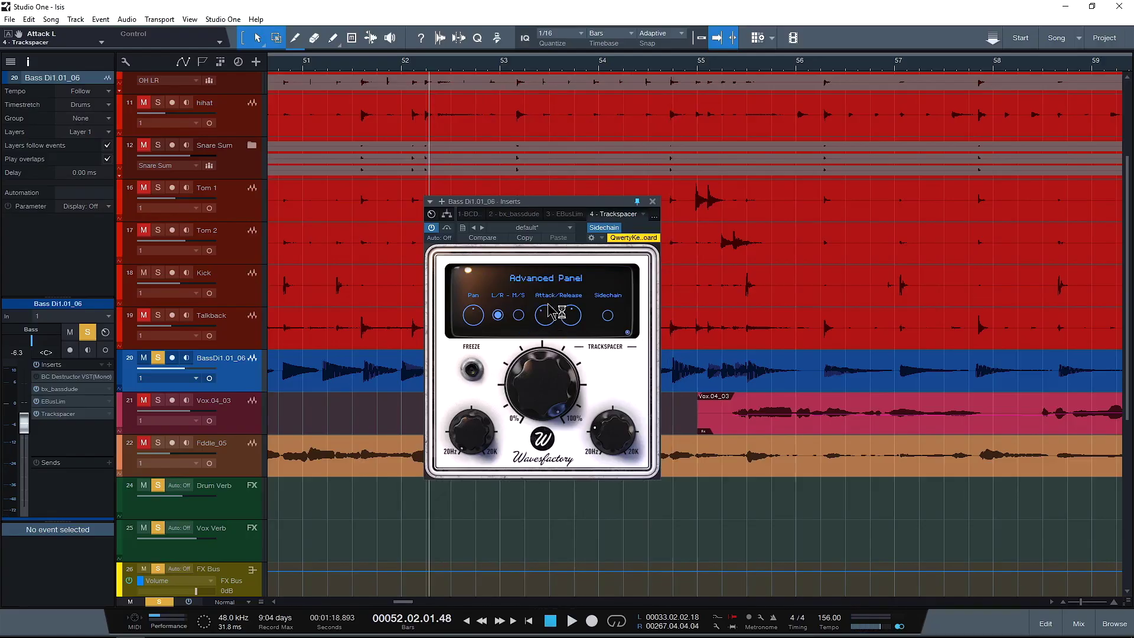
left_click(627, 333)
key("space")
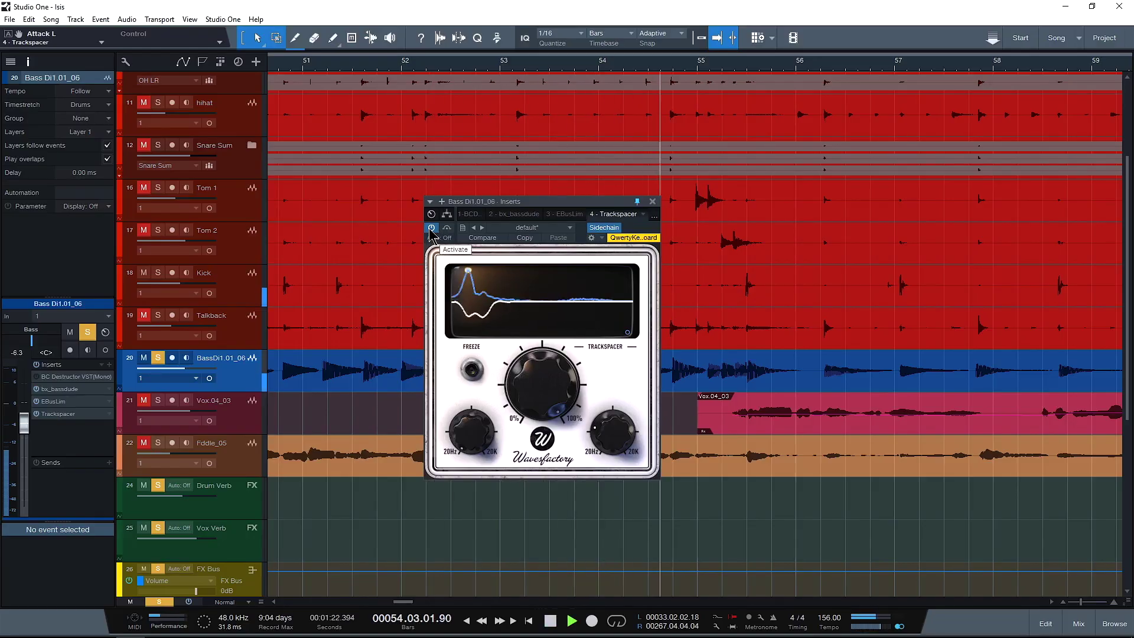
key("space")
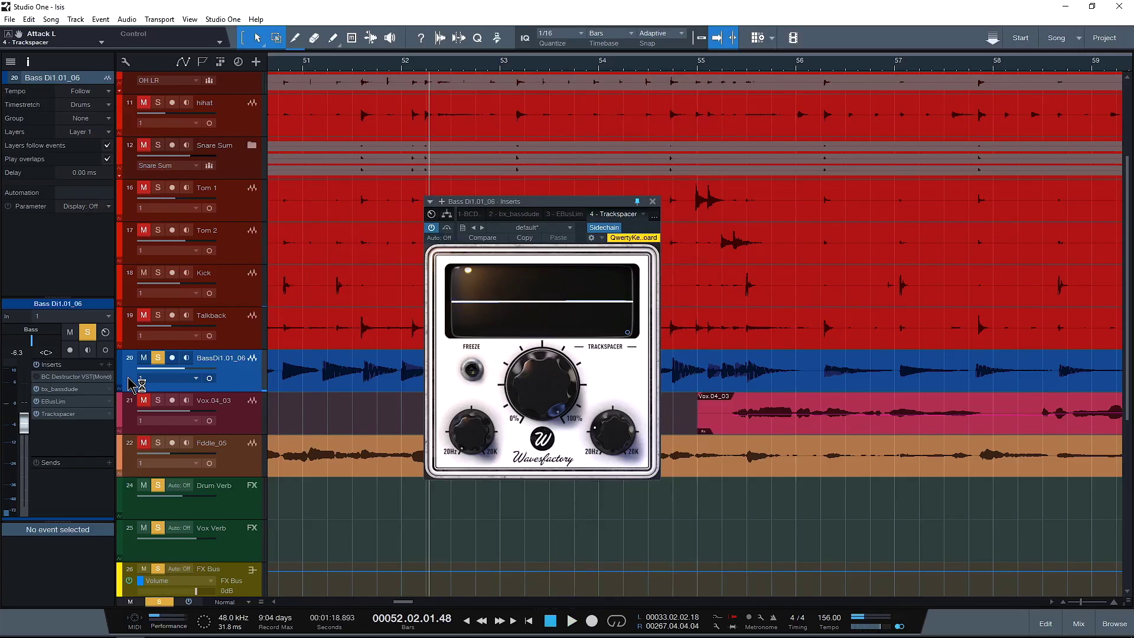
Solo the kick together with the bass and compare them with Trackspacer active and bypassed.
left_click(158, 358)
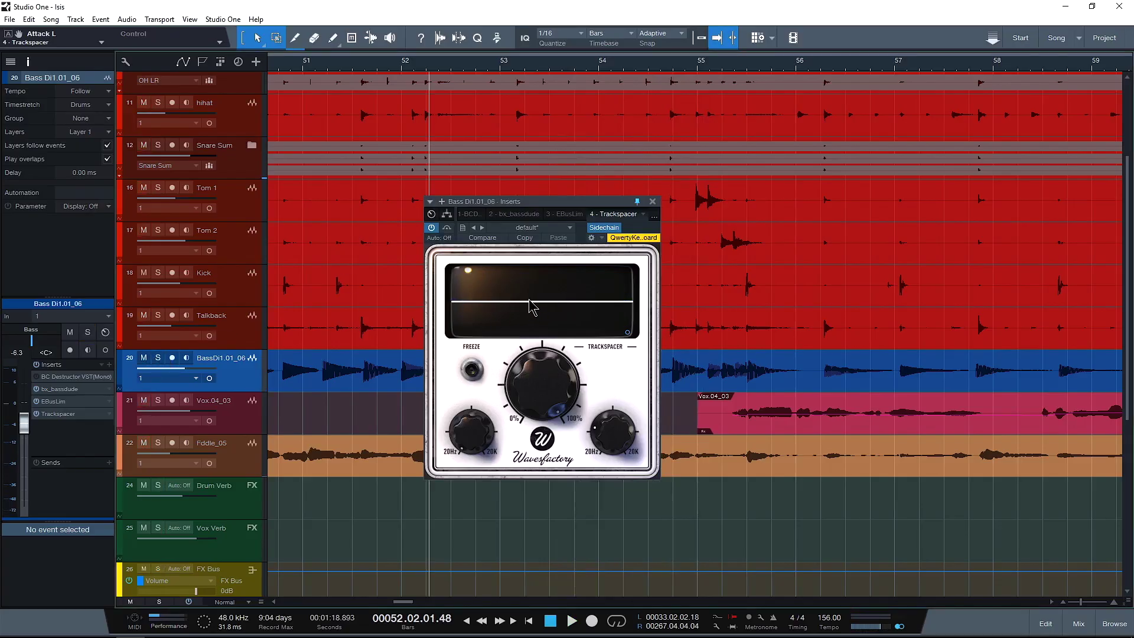
left_click(159, 274)
left_click(159, 359)
key("space")
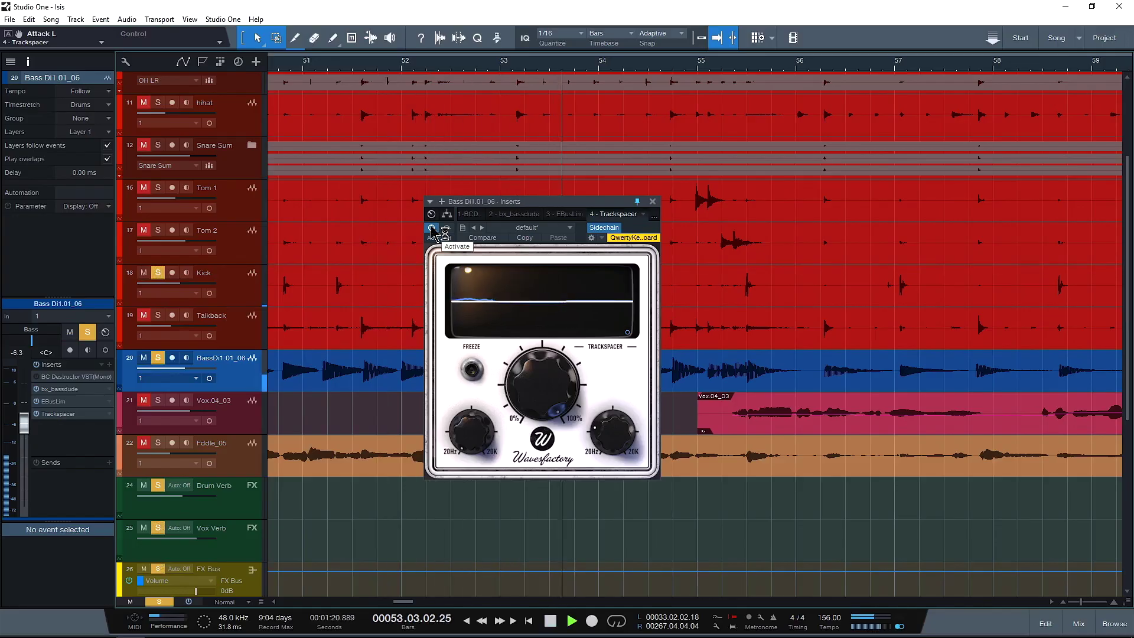
key("space")
key("space")
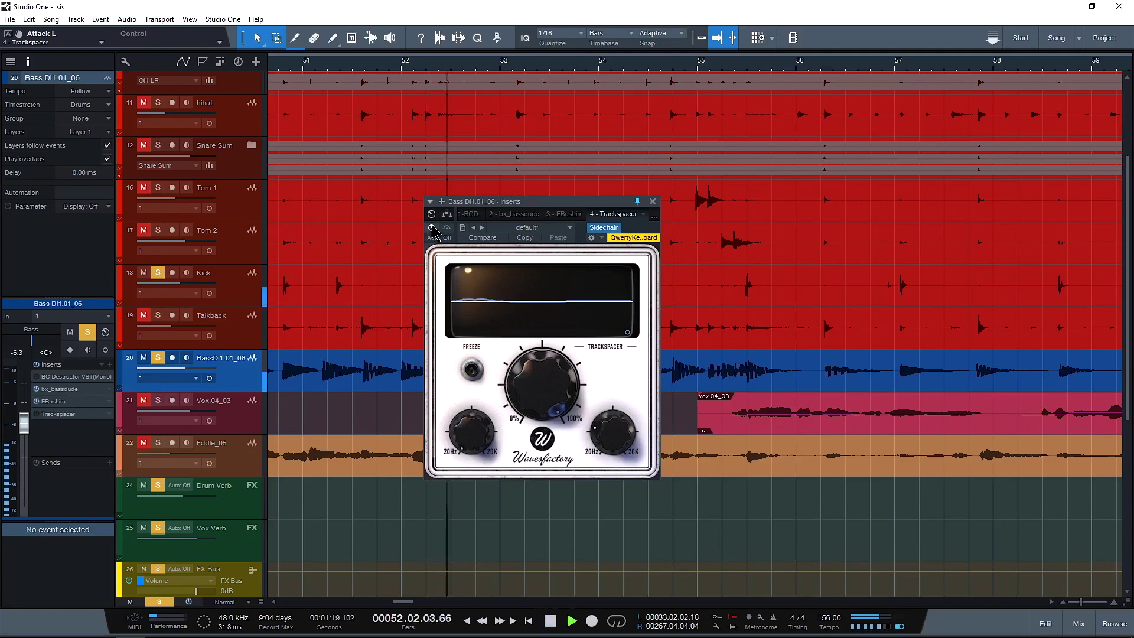
key("space")
Clear the solos and play the full mix with Trackspacer bypassed, moving its window off the bars being played.
left_click(158, 359)
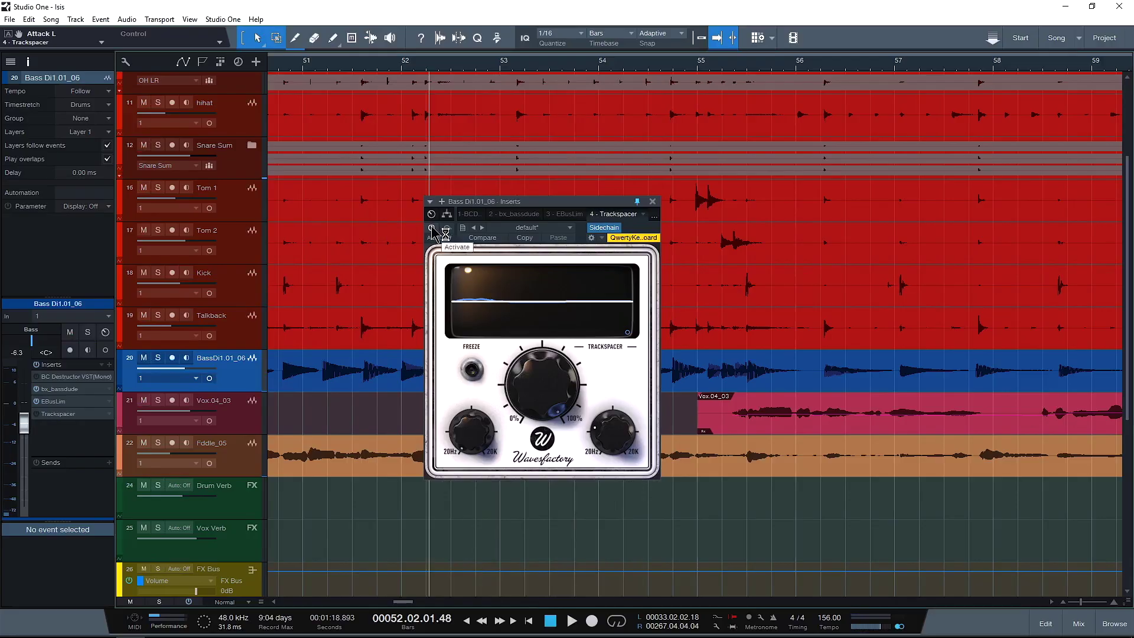
key("space")
left_click_drag(507, 204, 802, 180)
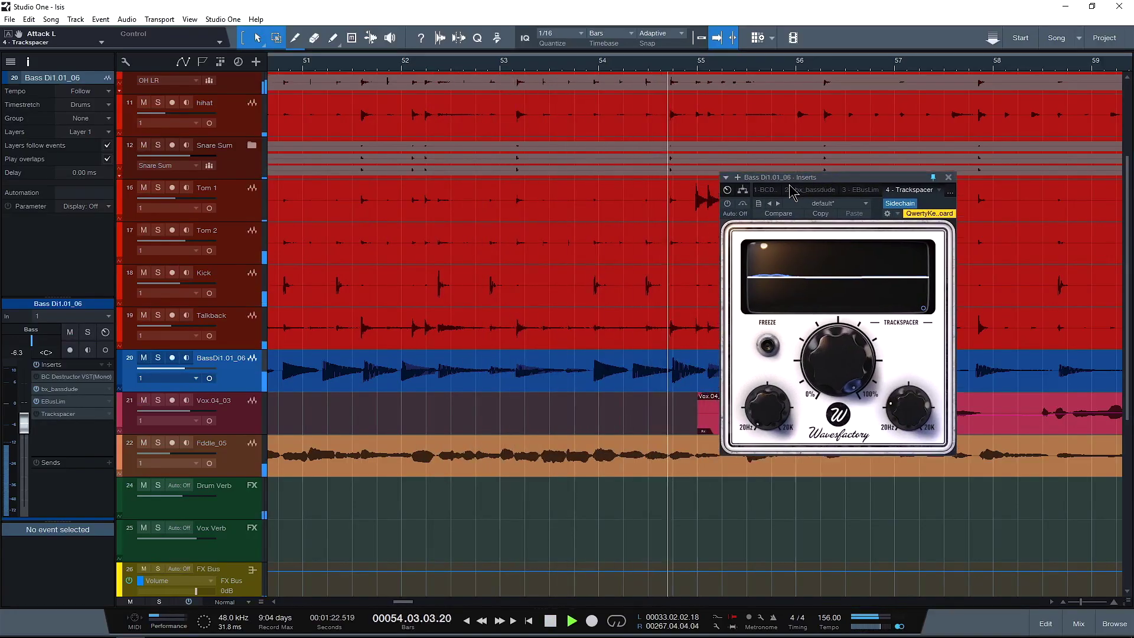
key("space")
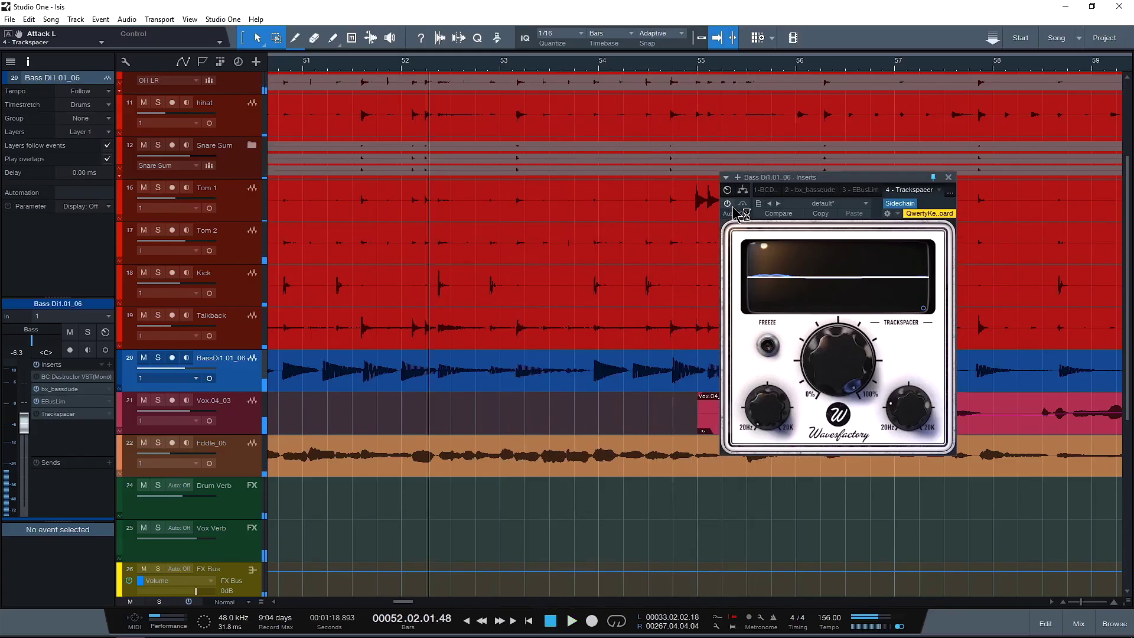
Re-enable Trackspacer on the bass and play the full mix from bar 52.
left_click(728, 204)
key("space")
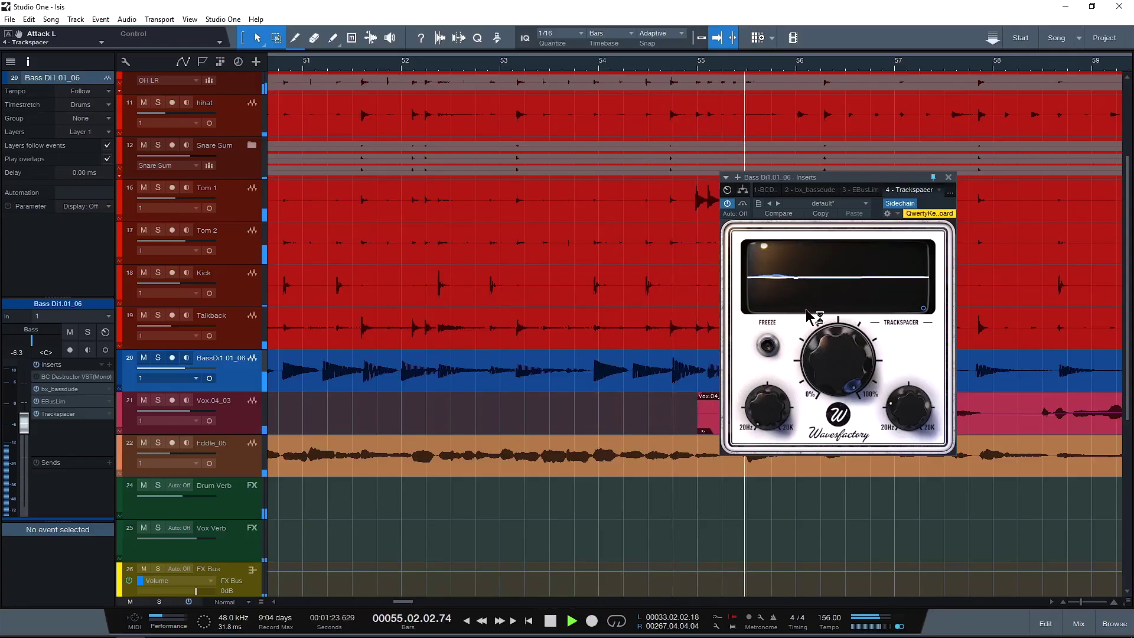
left_click(382, 361)
key("space")
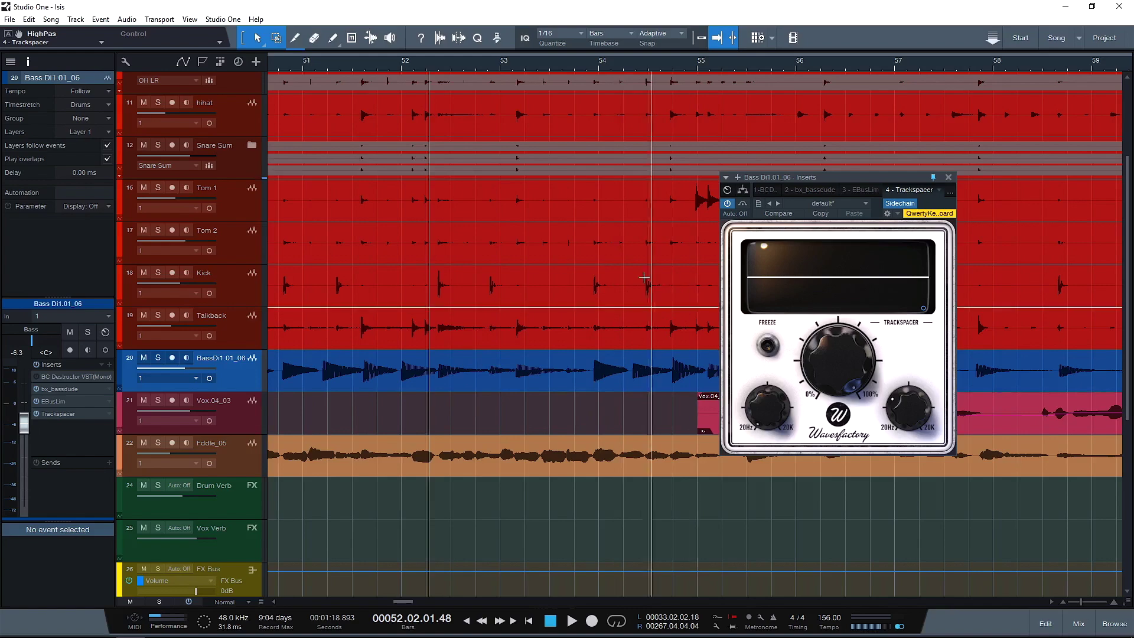
Fine-tune Trackspacer's attack and release times and audition the full mix.
left_click(924, 308)
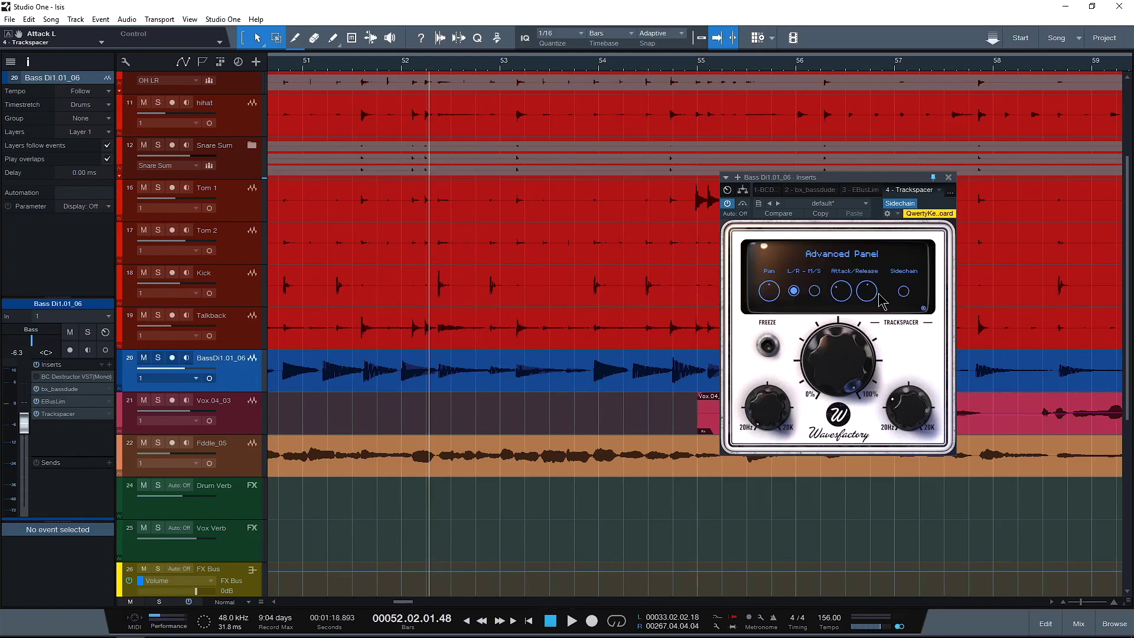
left_click(924, 310)
key("space")
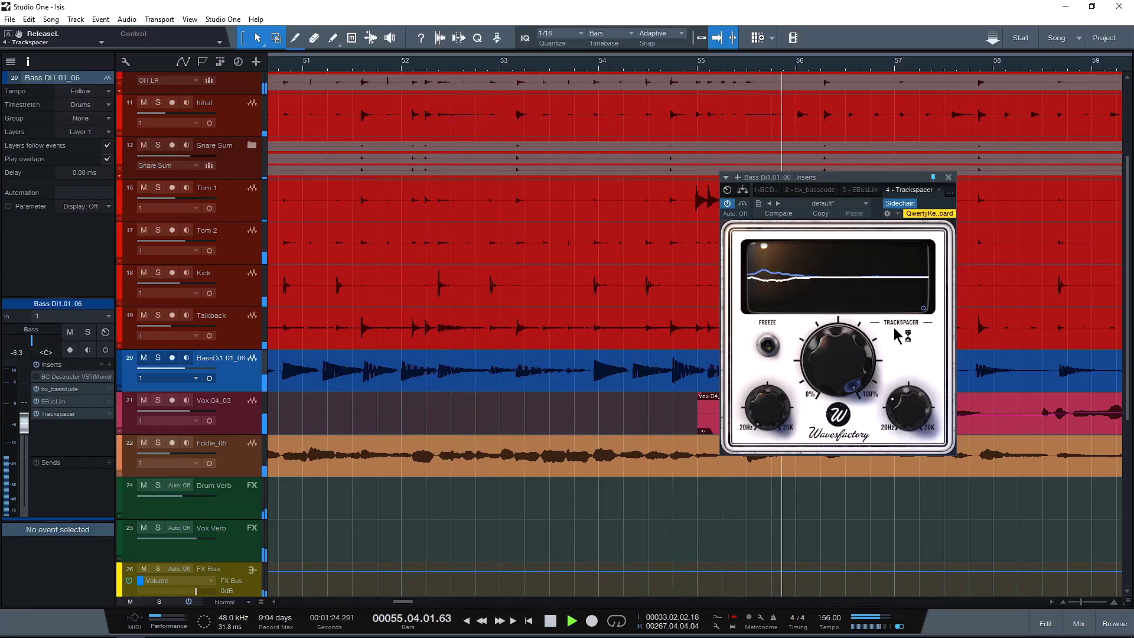
key("space")
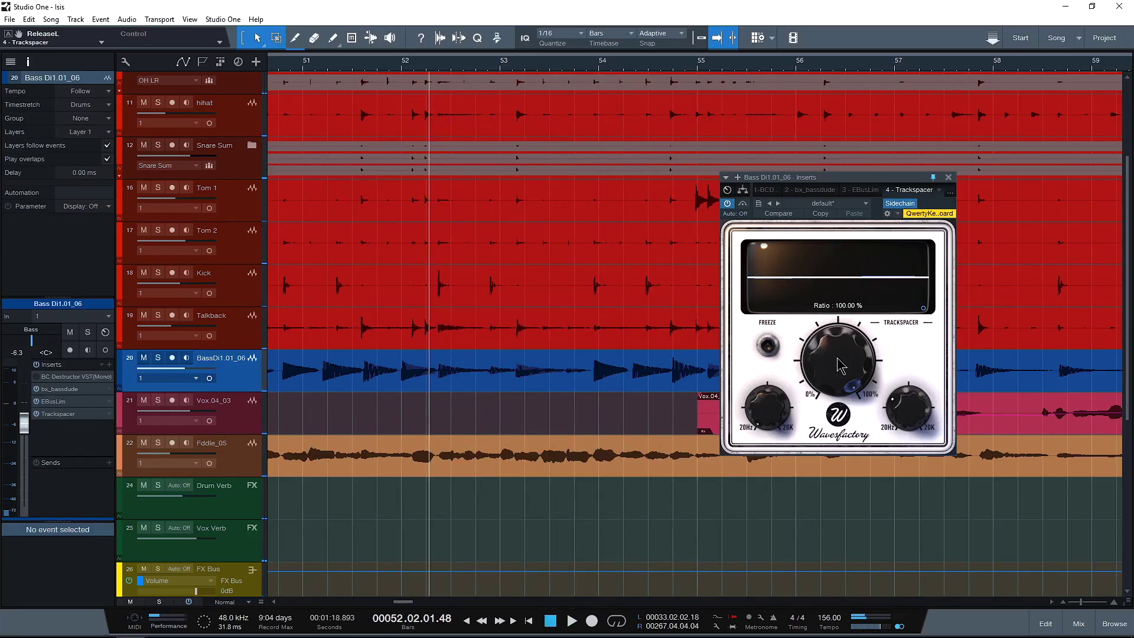
Solo the bass and kick again and audition them while checking Trackspacer's filter cutoffs.
left_click(157, 358)
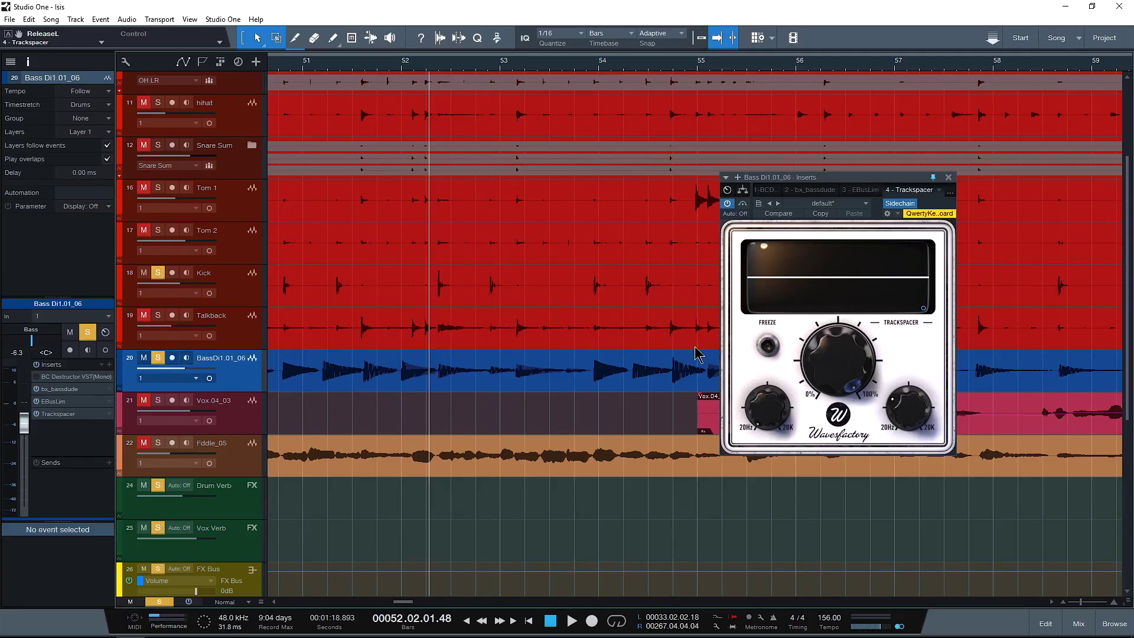
key("space")
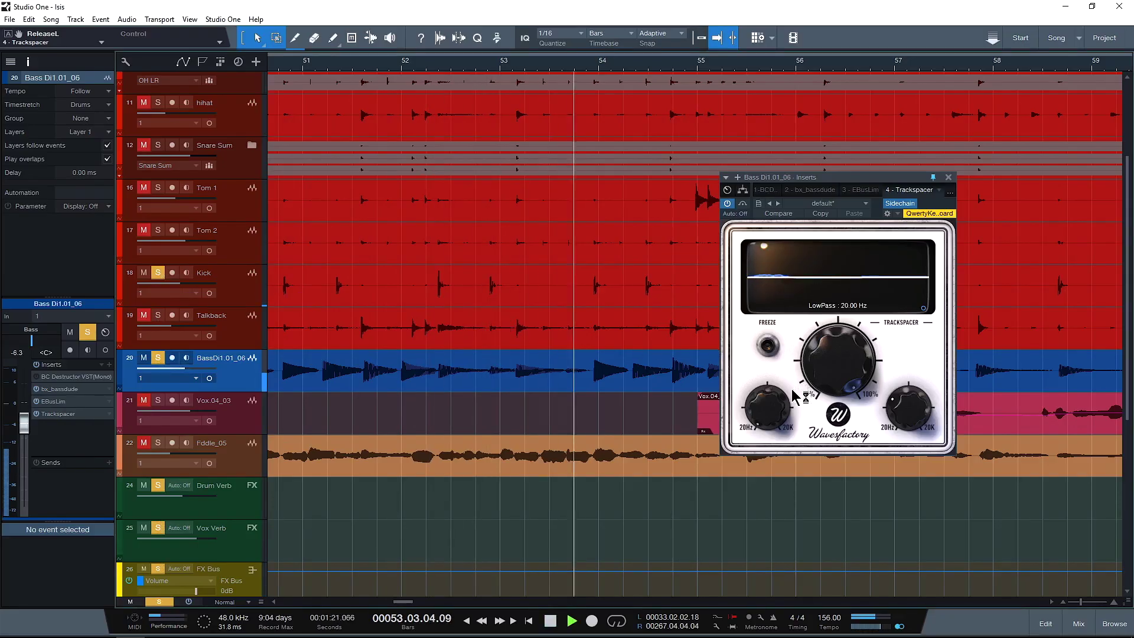
mouse_move(887, 402)
key("space")
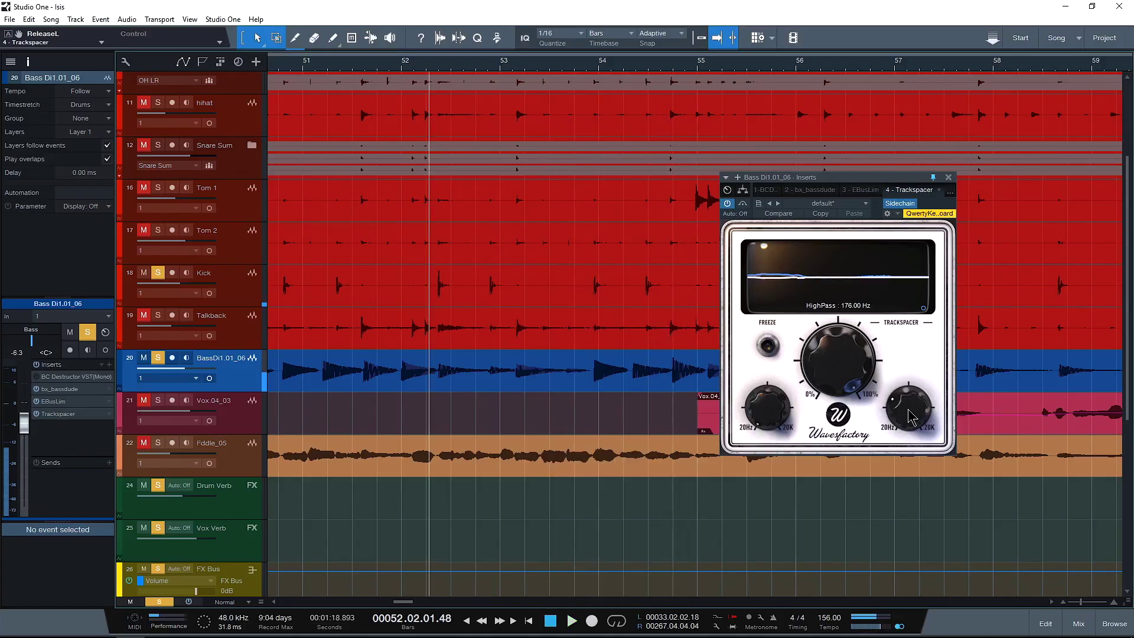
Set Trackspacer's ratio to 64% and its release to 50 ms, and audition the kick and bass.
left_click_drag(871, 375, 860, 419)
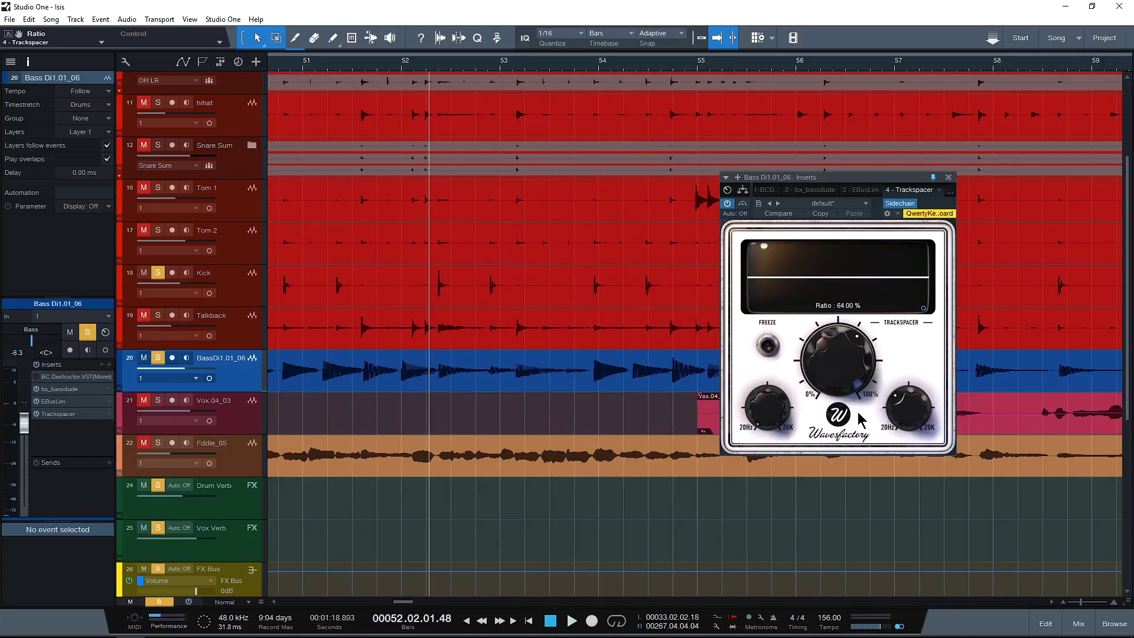
left_click(924, 308)
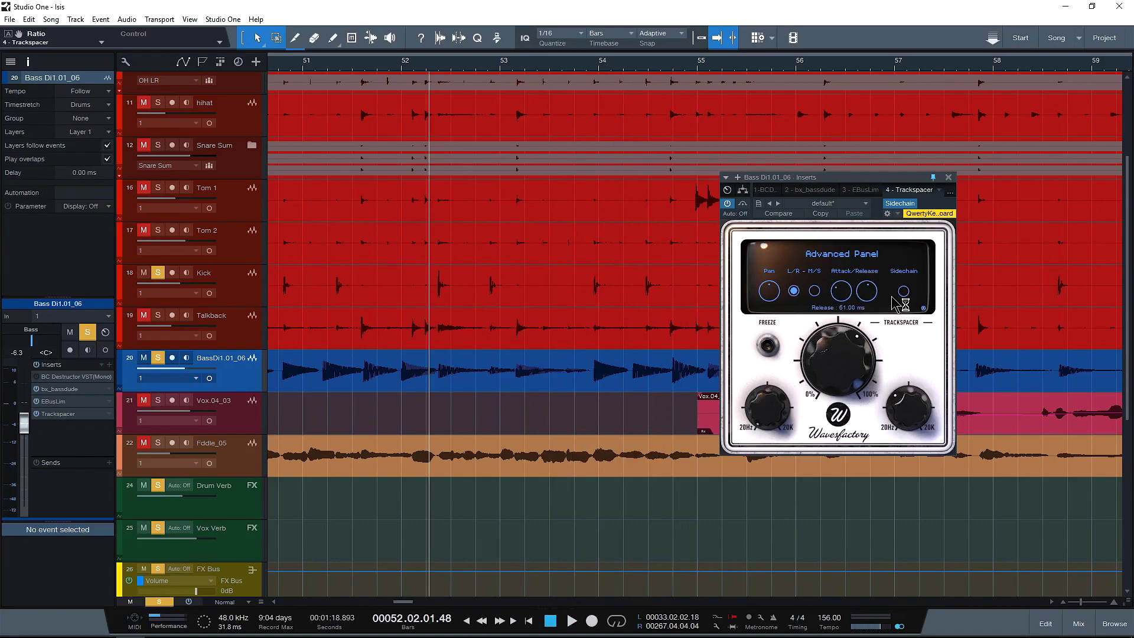
left_click(925, 309)
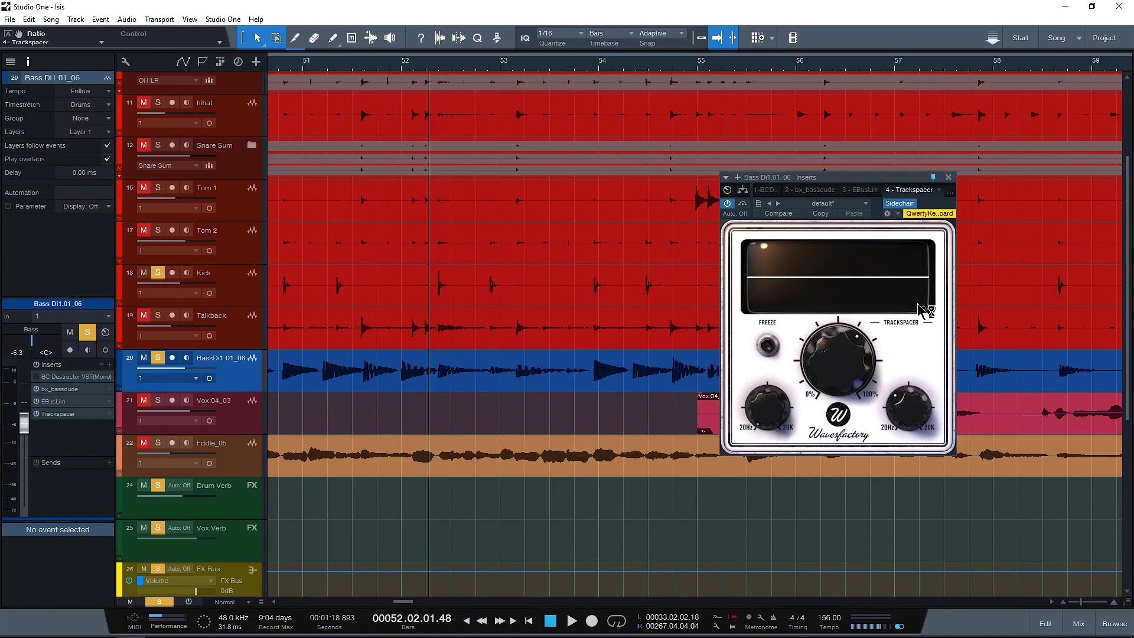
left_click(925, 308)
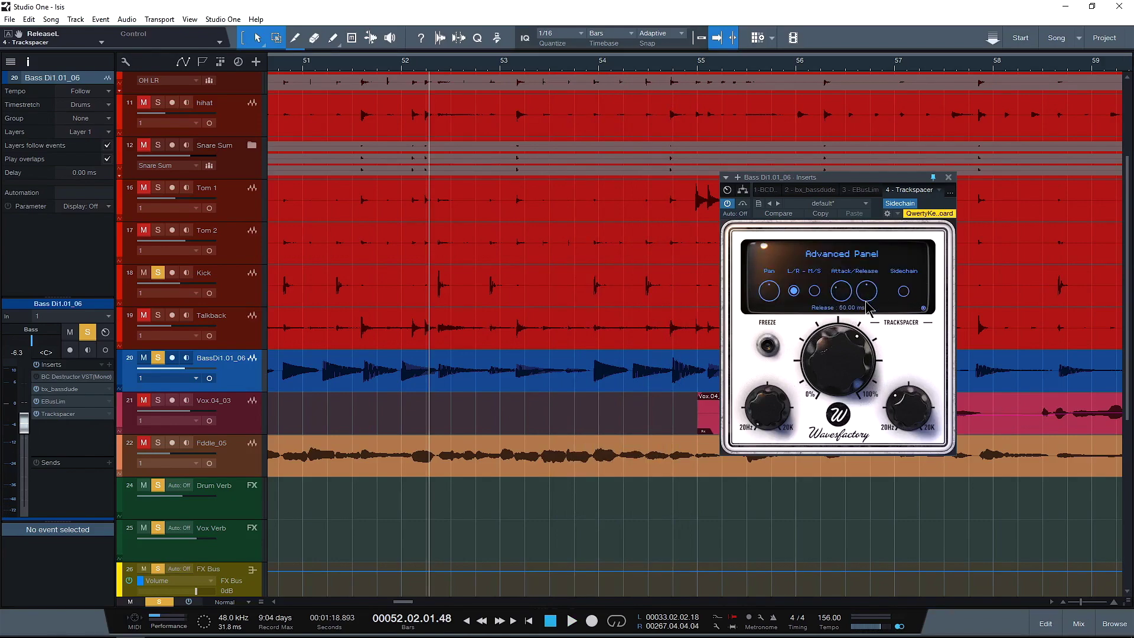
left_click(924, 309)
key("space")
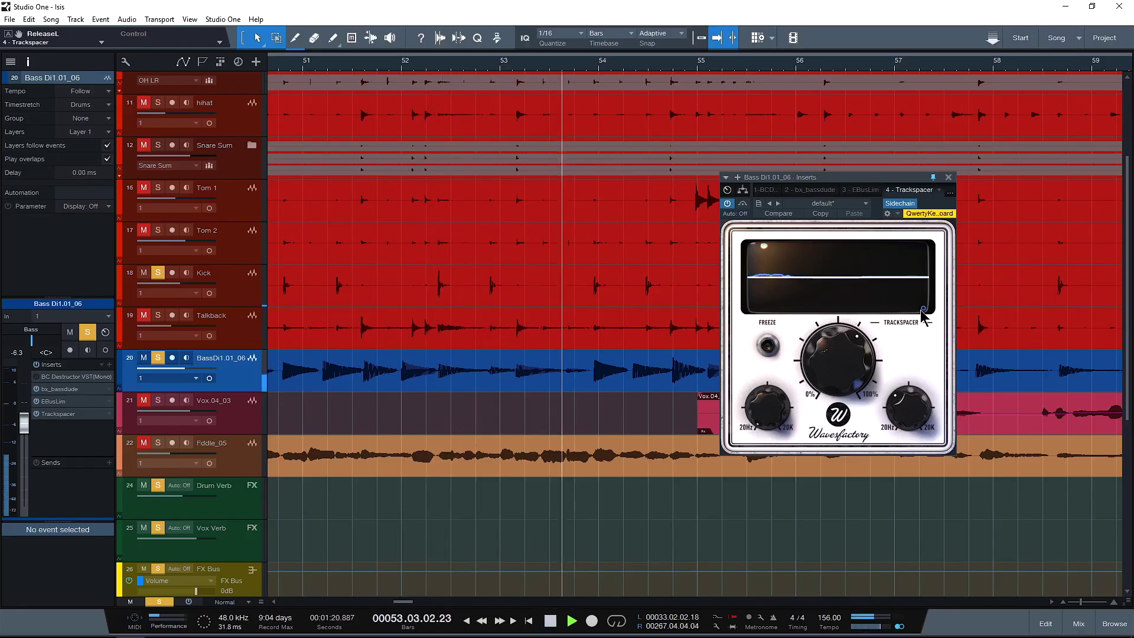
key("space")
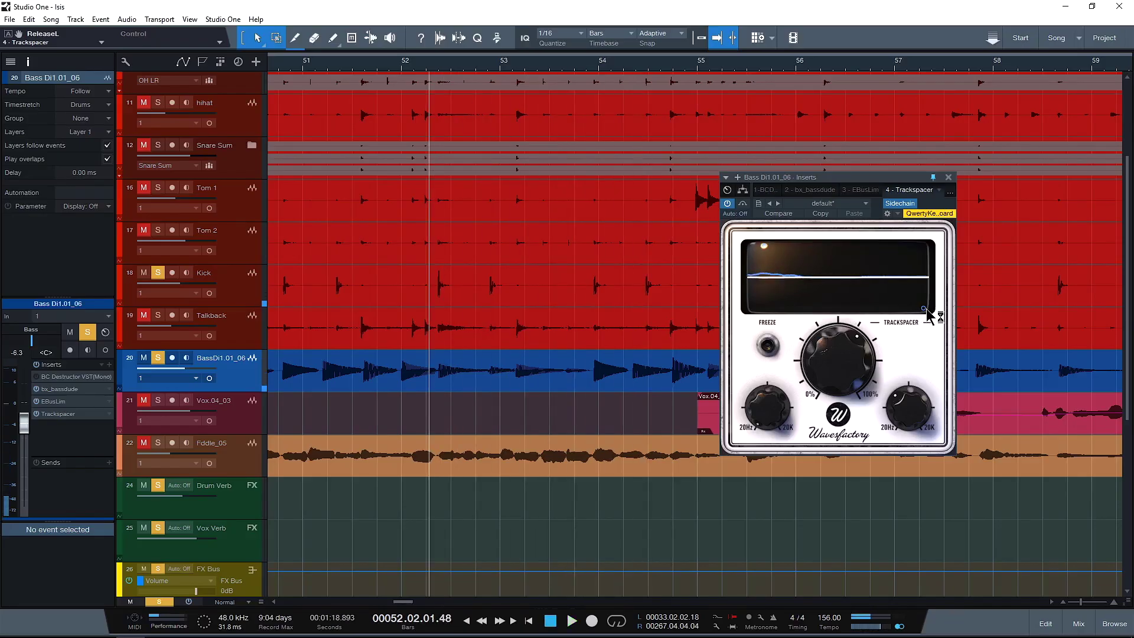
Readjust Trackspacer's attack time and audition the soloed kick and bass.
left_click(924, 308)
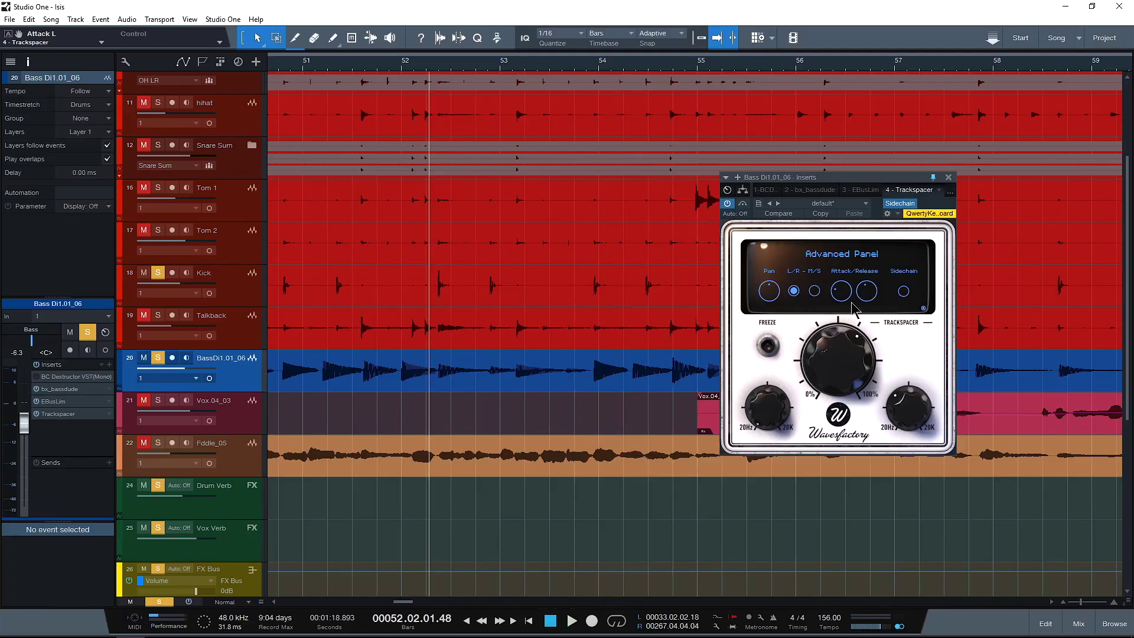
left_click(924, 308)
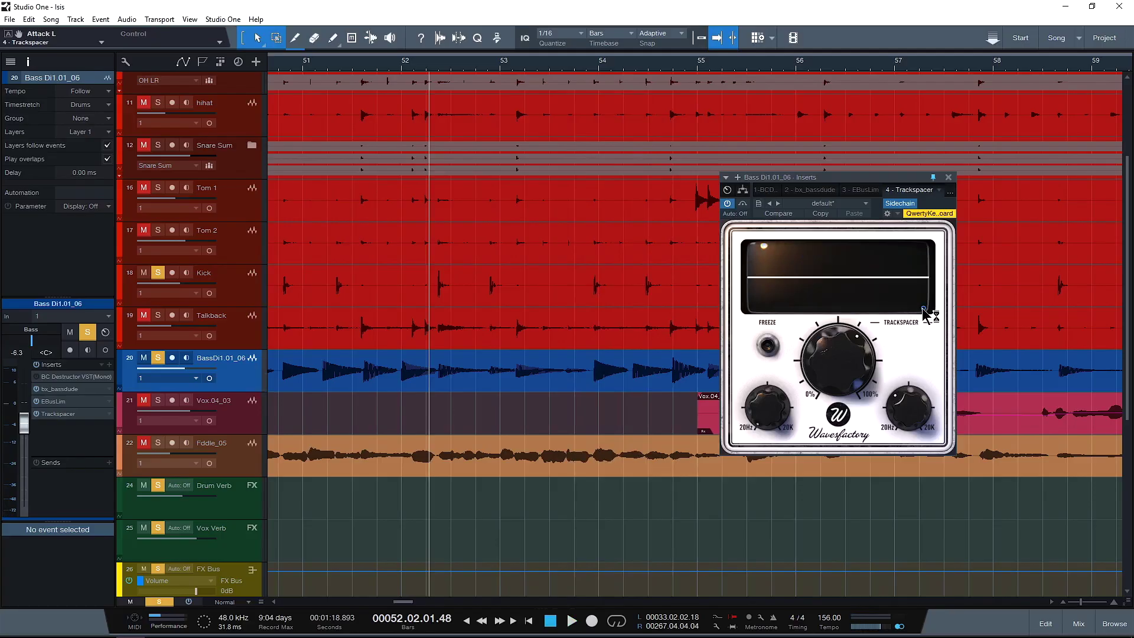
key("space")
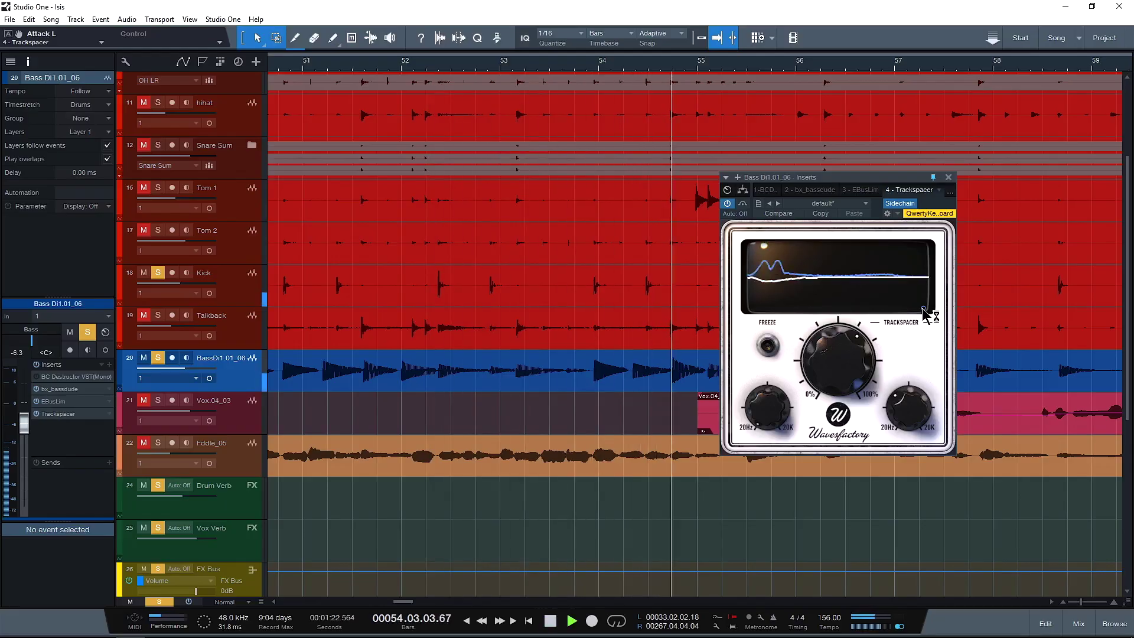
key("space")
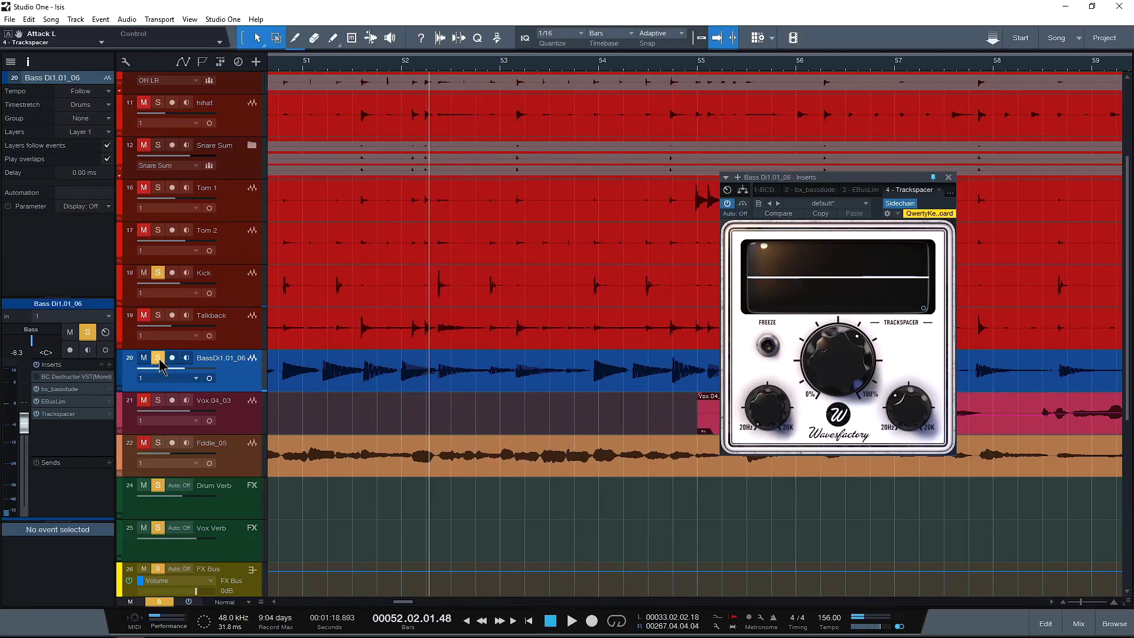
Clear the kick and bass solos and play the full mix, switching Trackspacer from active to bypassed.
left_click(158, 358)
left_click(158, 273)
key("space")
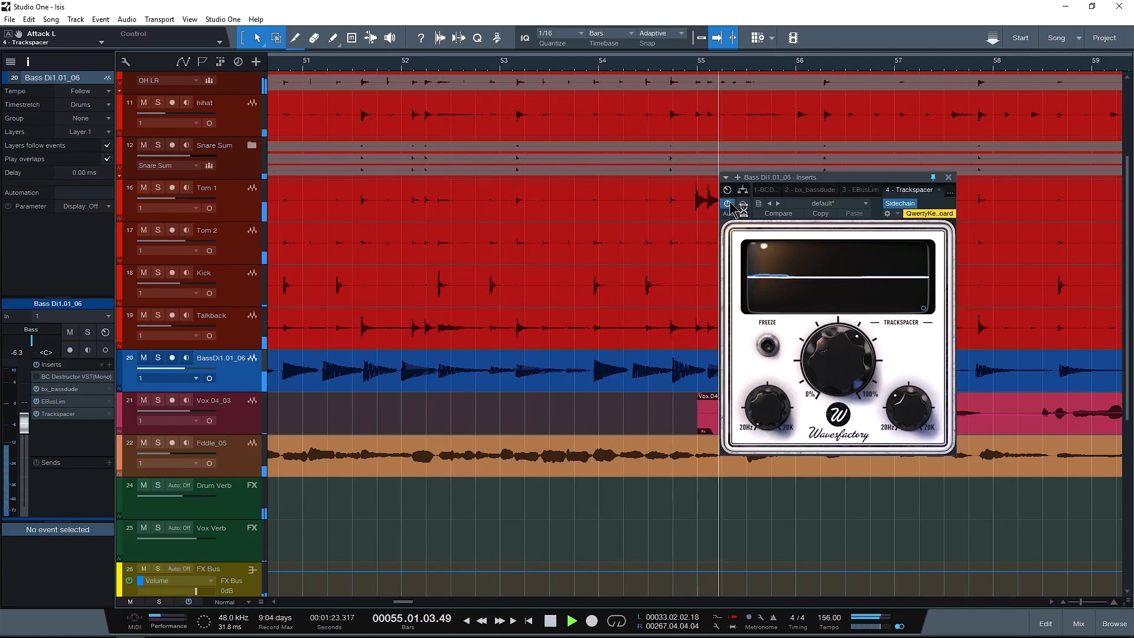
key("space")
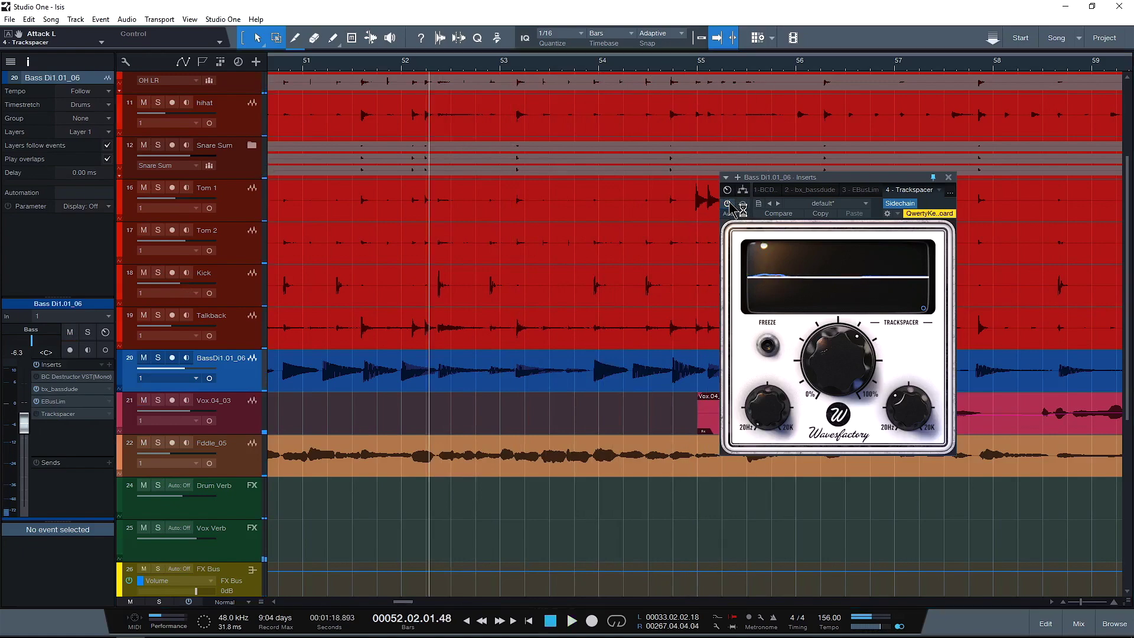
Move the Trackspacer window clear of the vocal entry at bar 55 and audition the full mix with the plug-in bypassed.
left_click_drag(767, 180, 462, 354)
key("space")
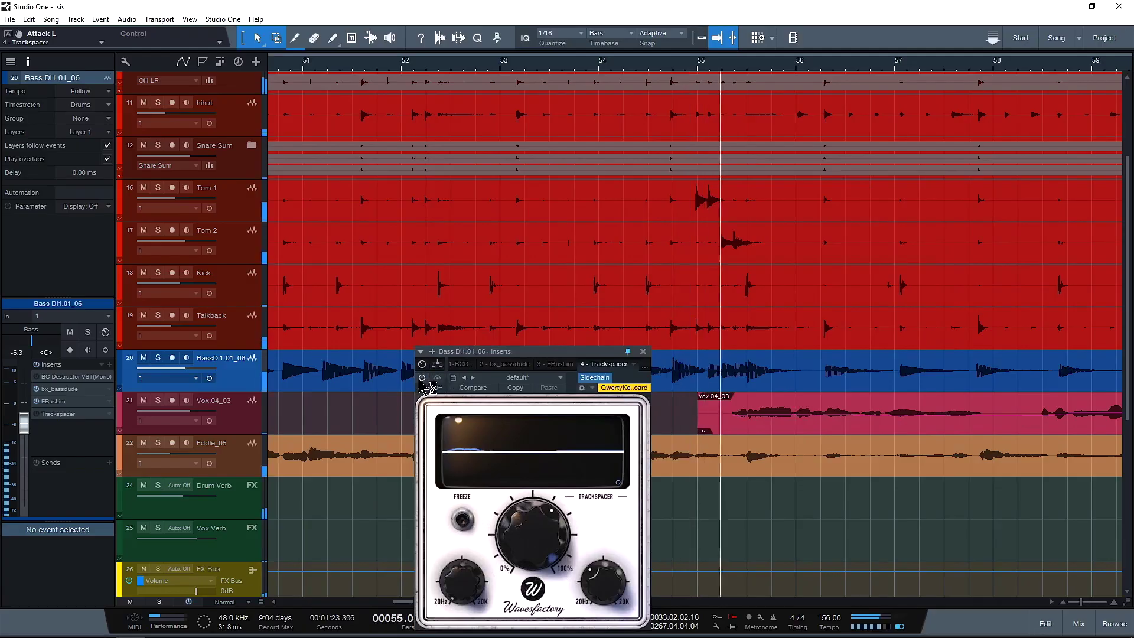
key("space")
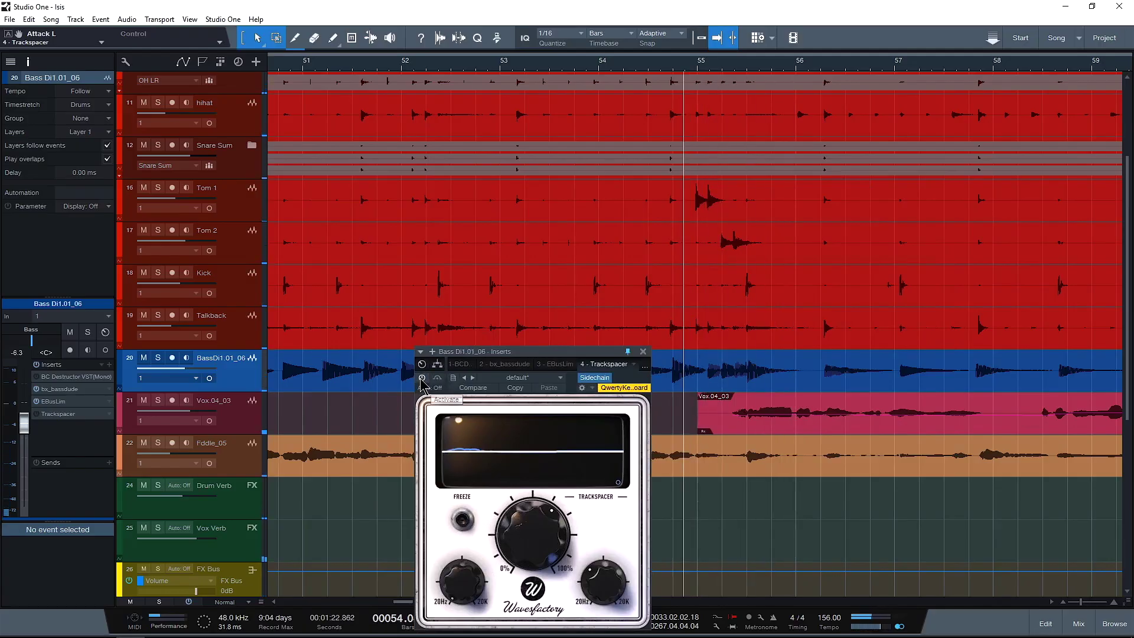
Play the full mix while toggling Trackspacer between active and bypassed, leave it active, stop playback, and move its window off the bass track.
key("space")
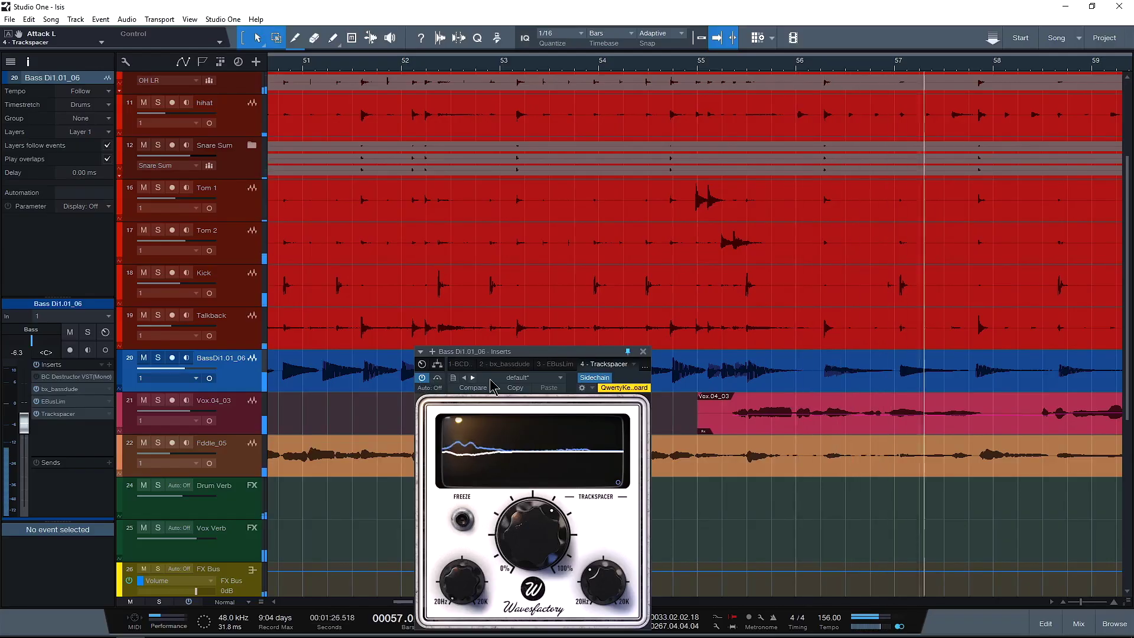
left_click(421, 378)
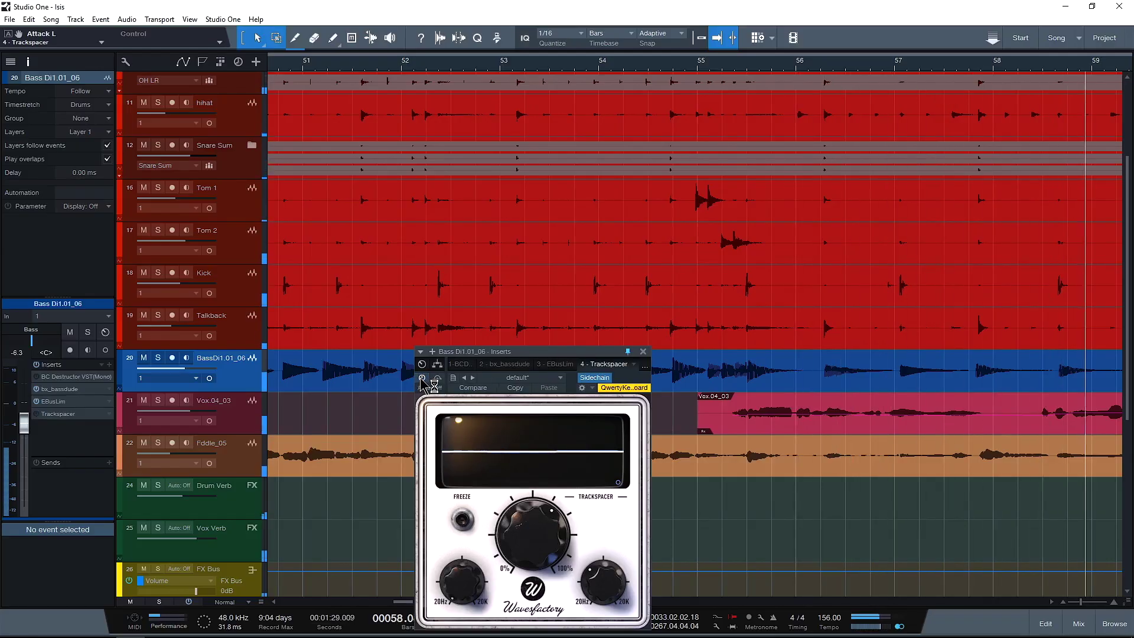
left_click(422, 378)
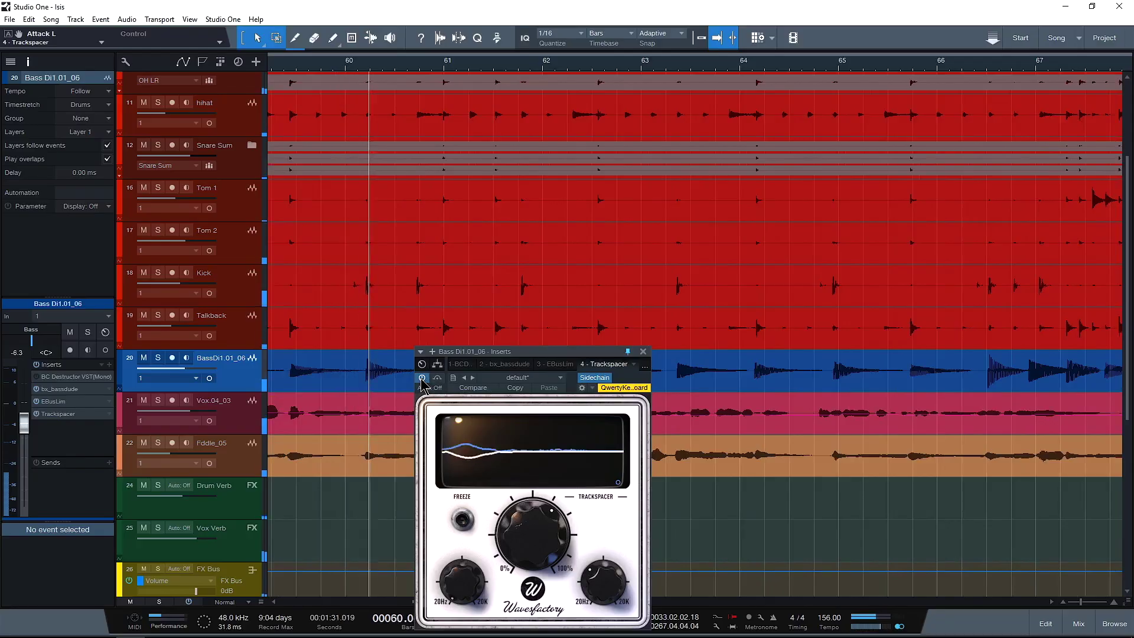
key("space")
left_click_drag(563, 366, 650, 125)
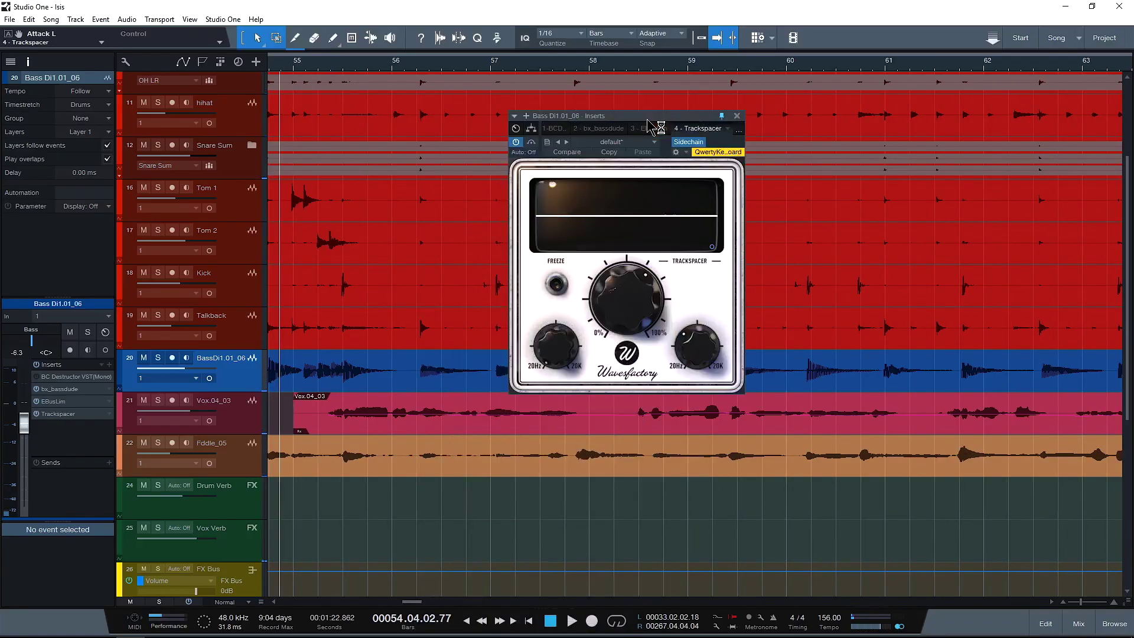